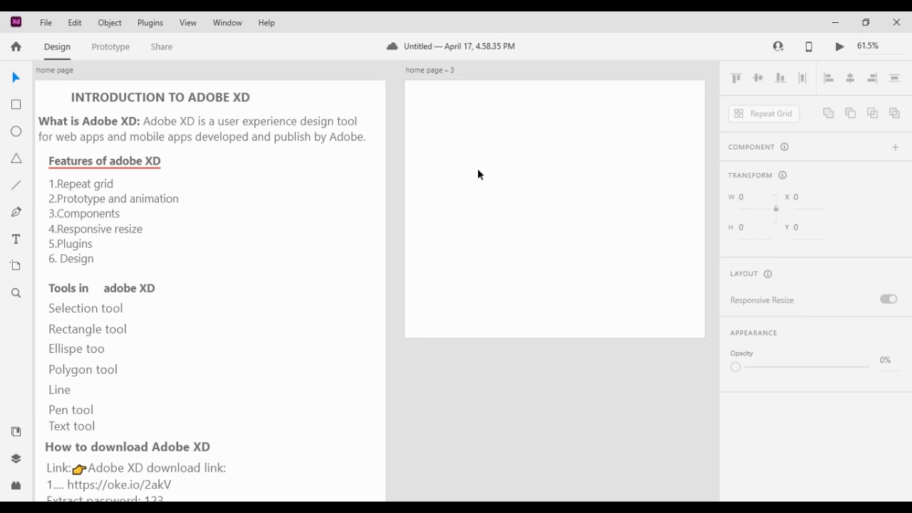
Draw a rectangle on the home page – 3 artboard and narrow it to about 174 wide by 166 high
click(17, 105)
drag(465, 130, 623, 199)
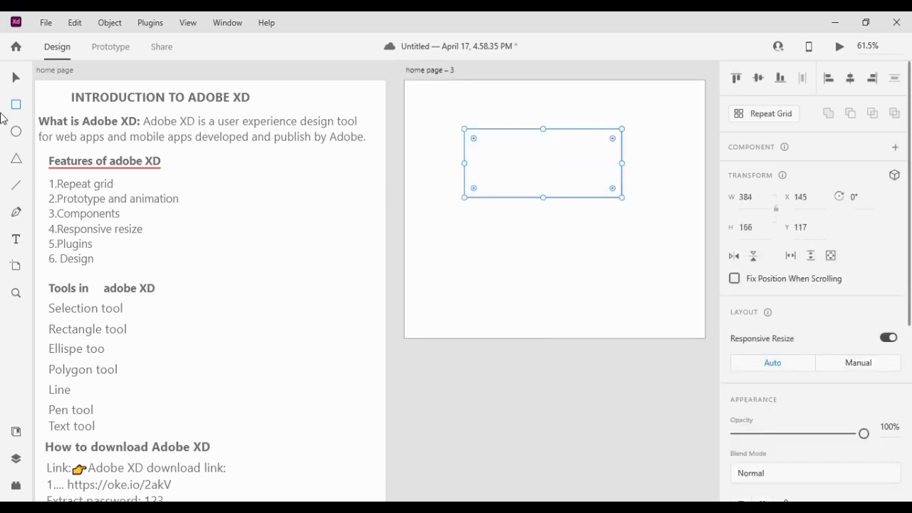
key(v)
drag(623, 164, 537, 163)
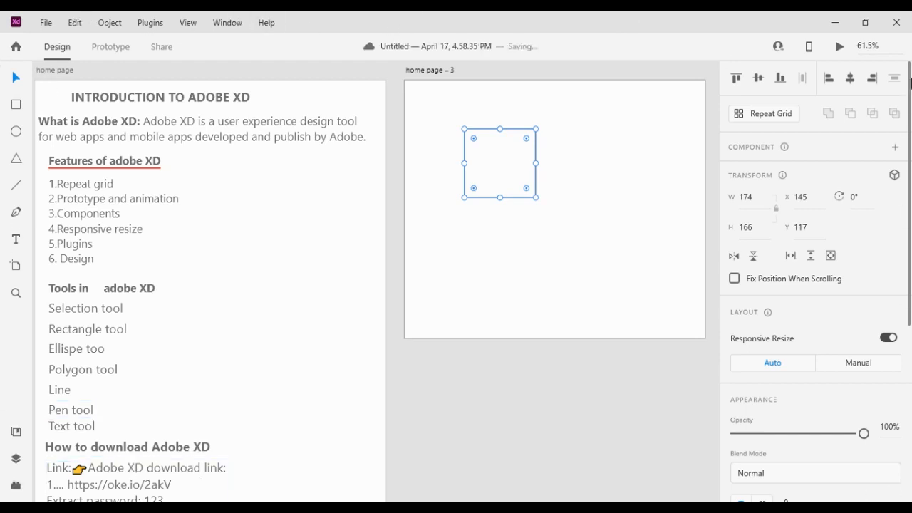
Turn the rectangle into a Repeat Grid and extend it to three columns and two rows
click(769, 122)
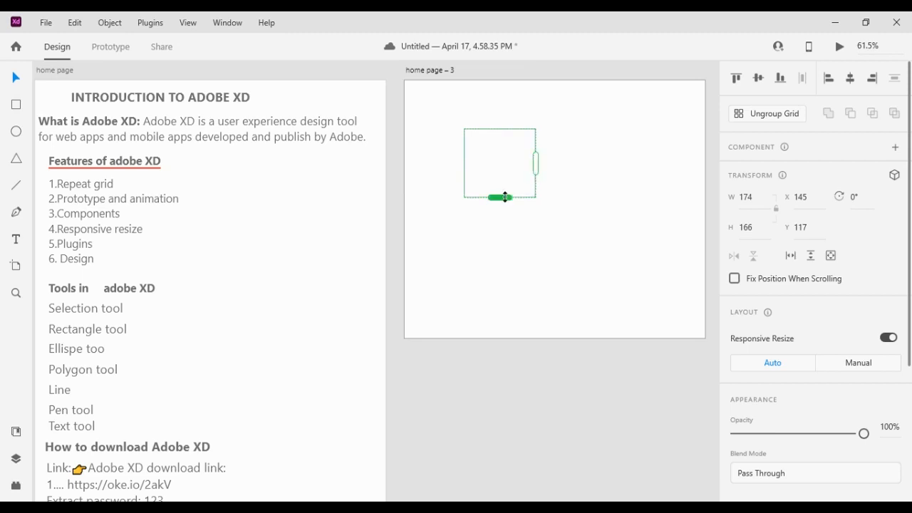
drag(536, 164, 696, 174)
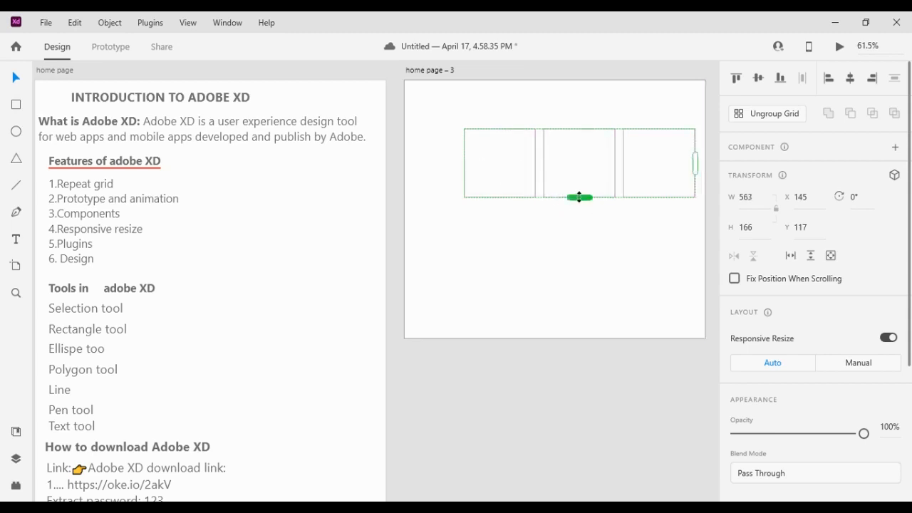
mouse_move(581, 197)
mouse_down()
mouse_move(573, 236)
mouse_move(589, 459)
mouse_move(609, 274)
mouse_up()
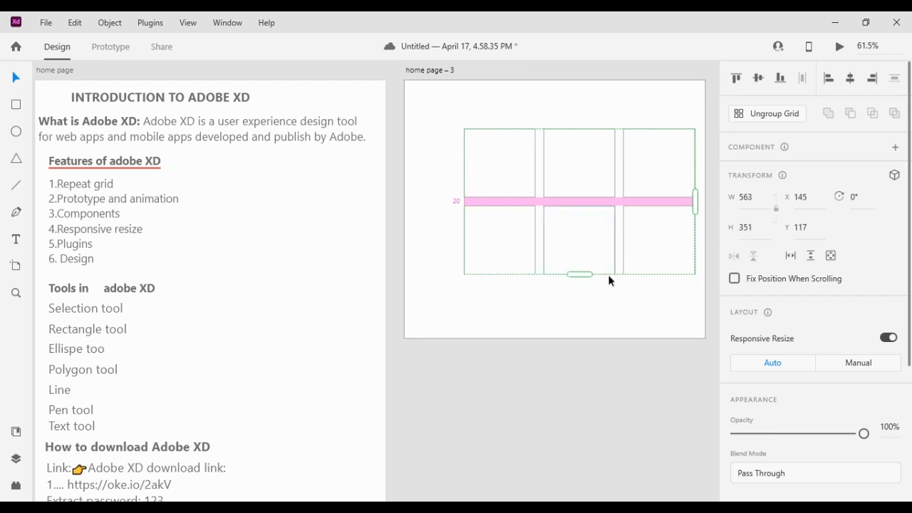
click(581, 299)
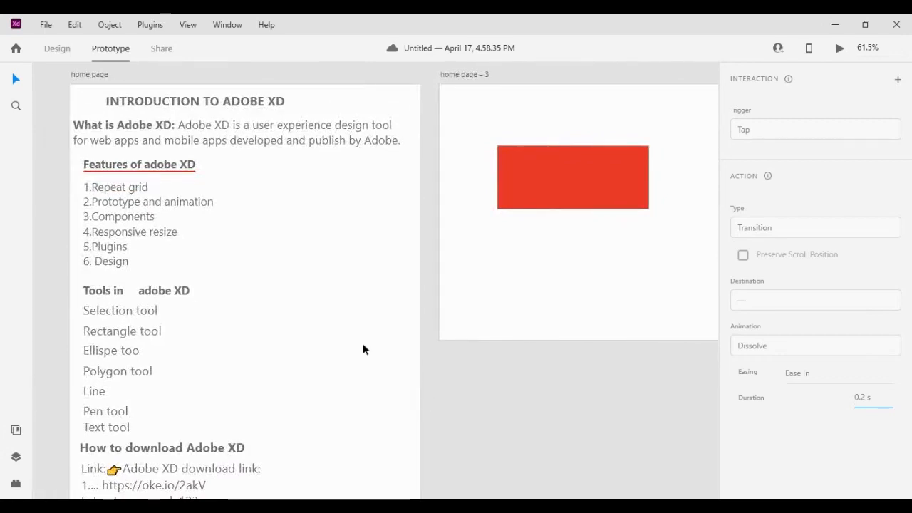
Delete the red rectangle from home page – 3 and the blue rounded rectangle from home page – 4
click(143, 216)
key(Escape)
mouse_move(492, 399)
mouse_down()
mouse_move(433, 421)
mouse_move(440, 414)
mouse_move(354, 411)
mouse_up()
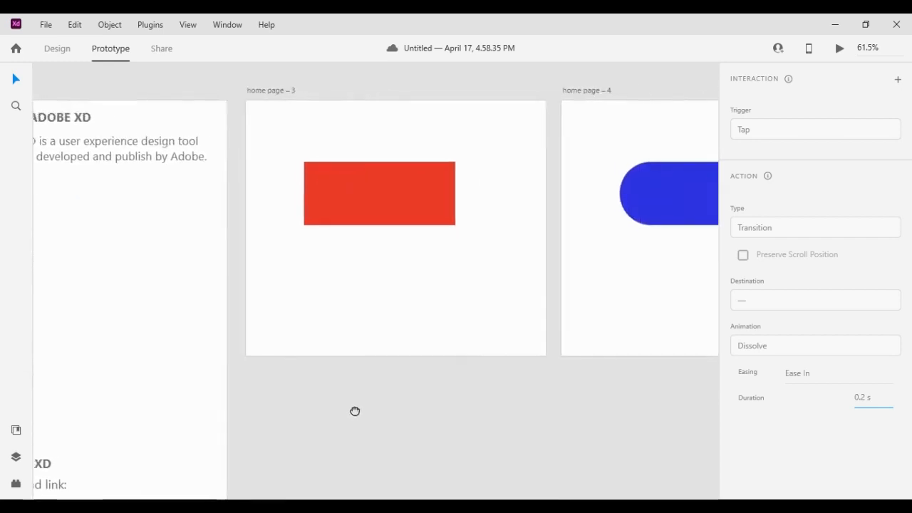
drag(450, 393, 392, 393)
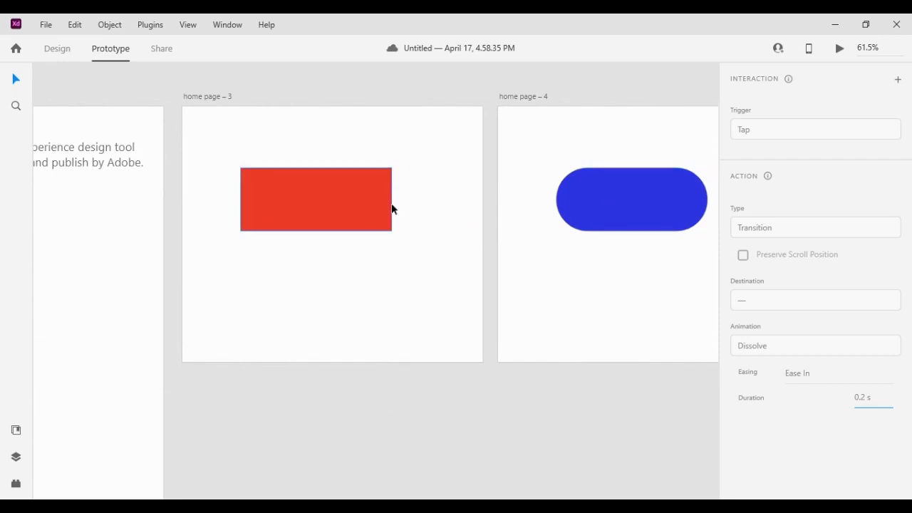
click(350, 201)
key(Delete)
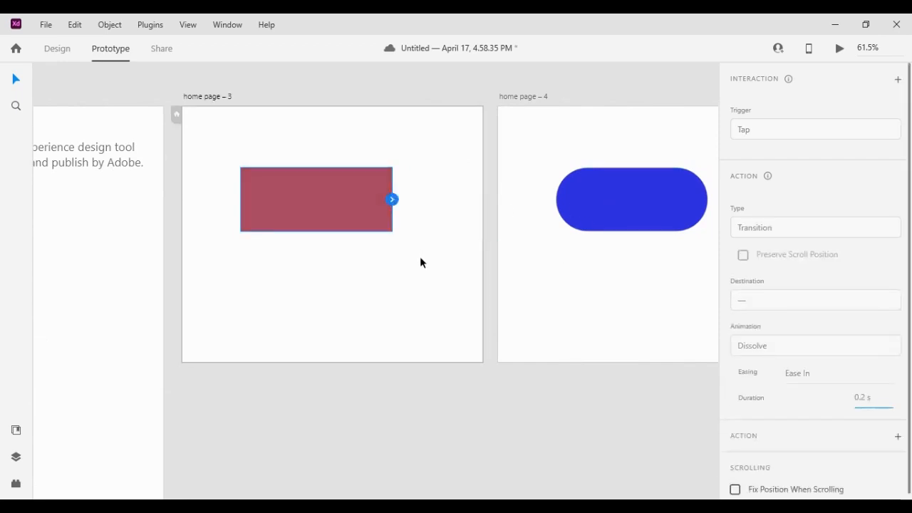
click(389, 236)
click(50, 54)
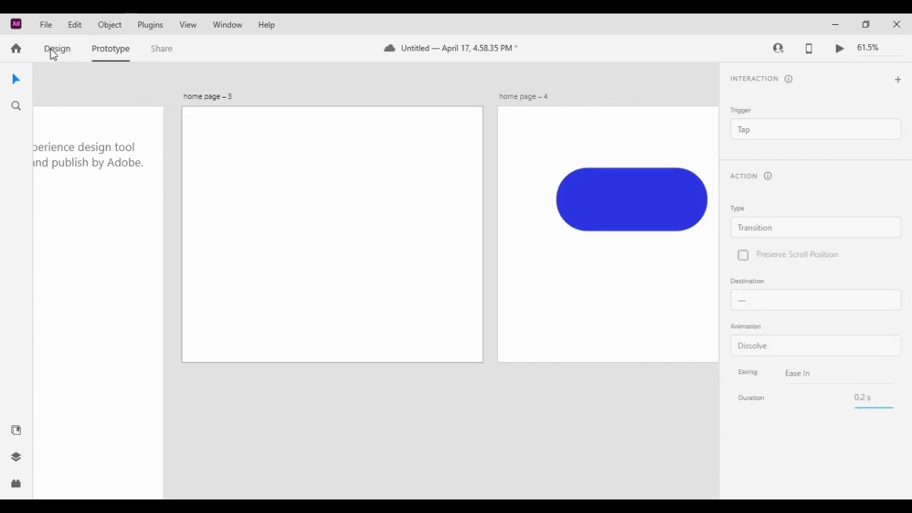
click(596, 219)
key(Delete)
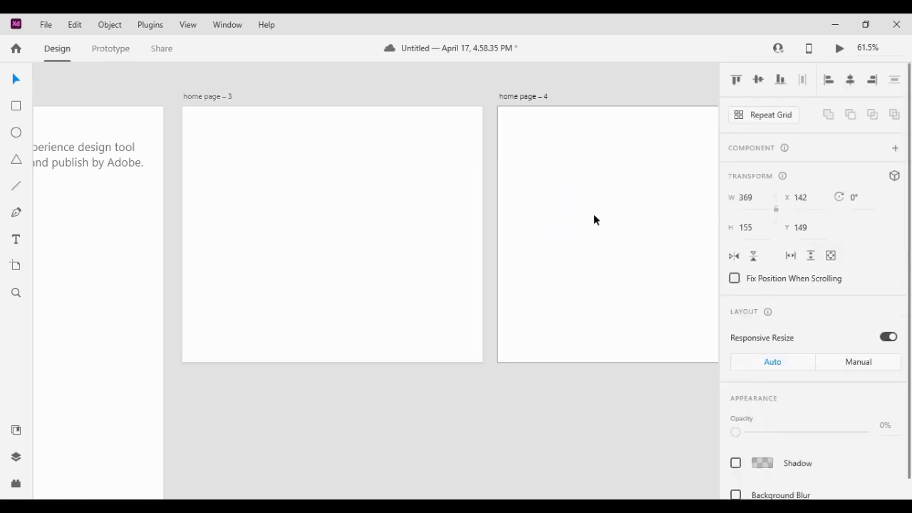
drag(304, 426, 307, 385)
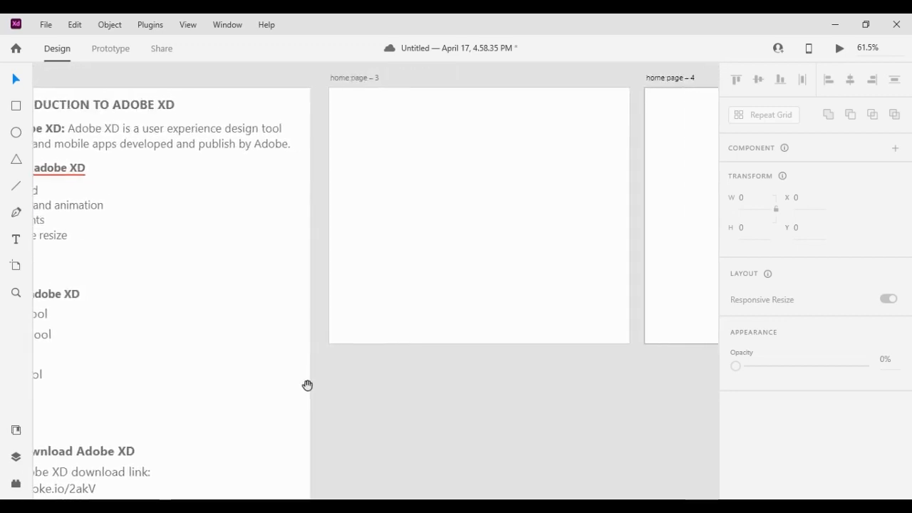
click(112, 50)
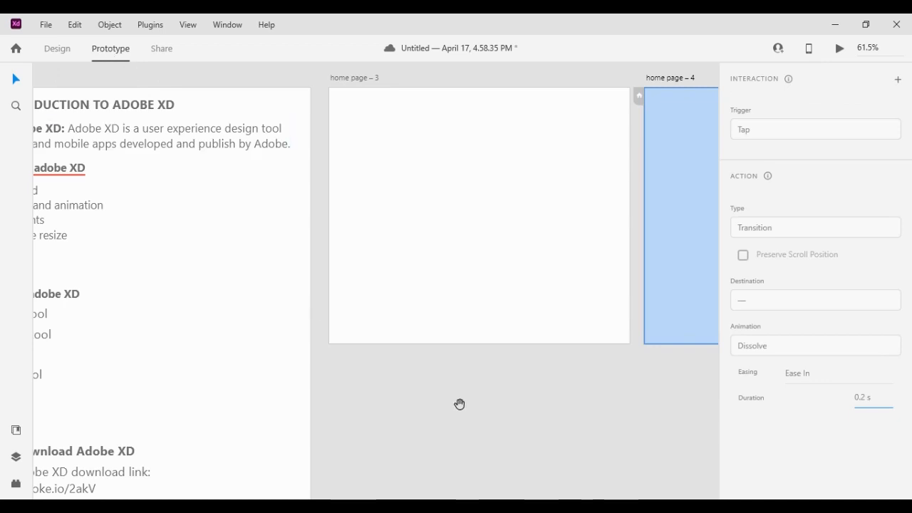
drag(459, 404, 436, 416)
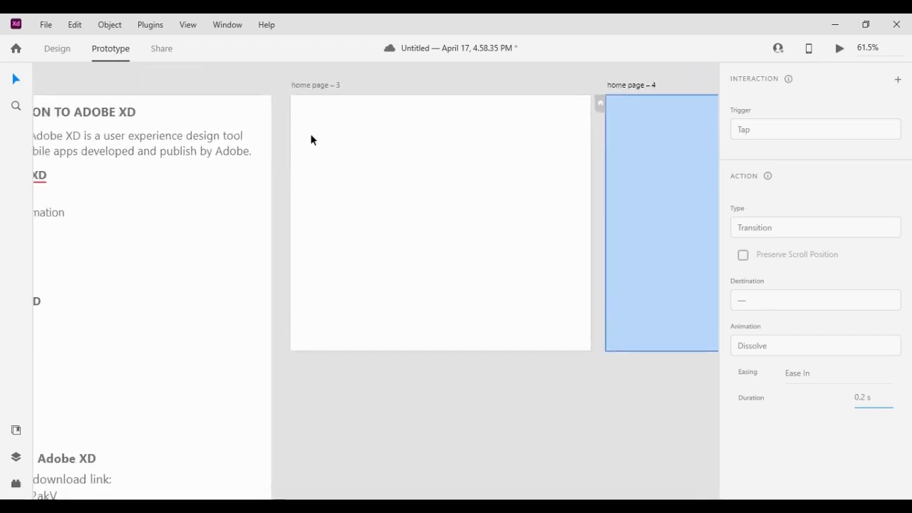
click(307, 85)
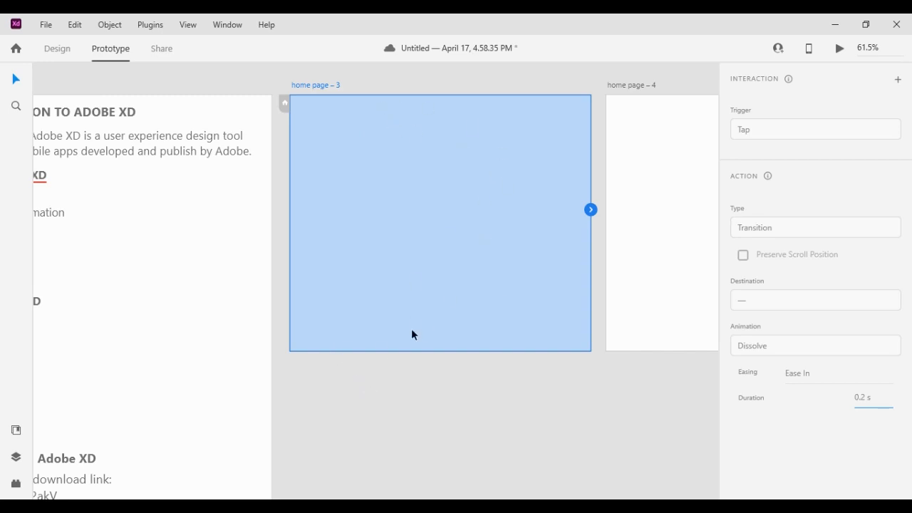
click(57, 50)
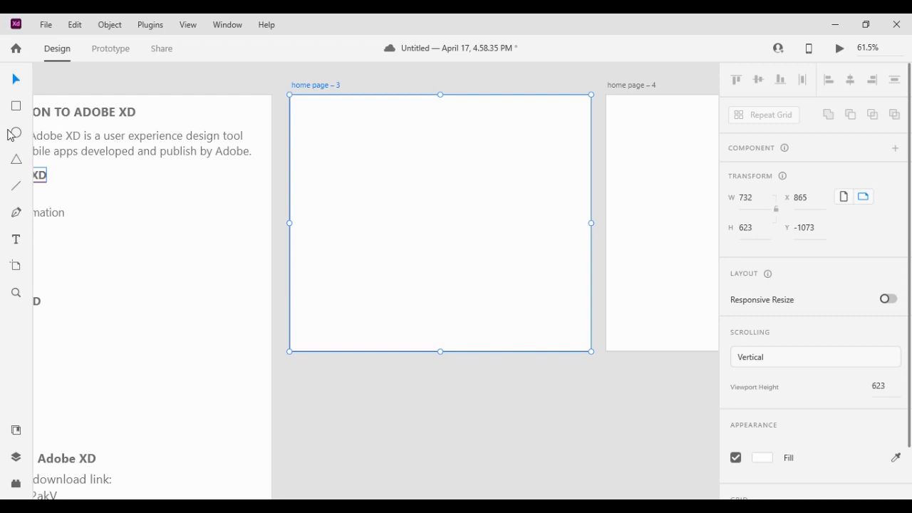
Draw a rectangle about 366 wide and 153 high in the upper part of the home page – 3 artboard
click(16, 106)
mouse_move(339, 151)
mouse_down()
mouse_move(349, 167)
mouse_move(490, 213)
mouse_up()
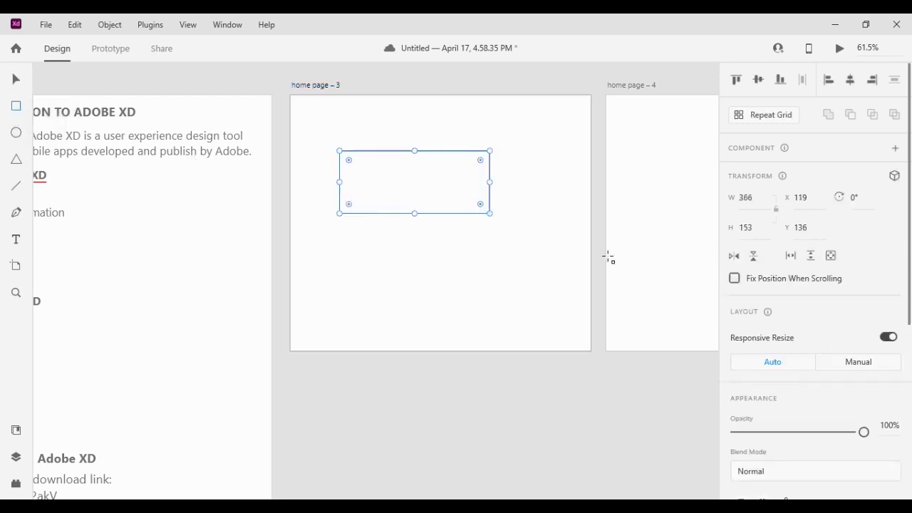
click(15, 84)
Fill the new rectangle on home page – 3 with solid purple #5926D2
scroll(800, 326, down, 5)
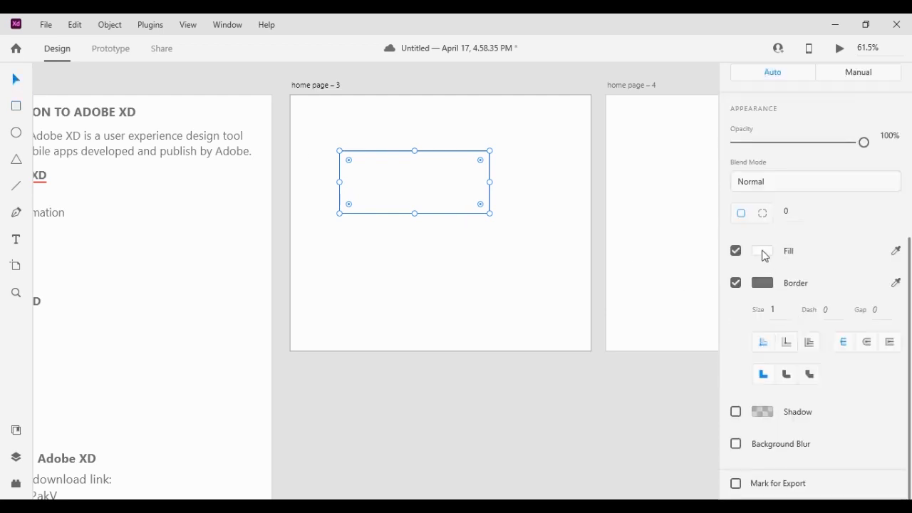
click(762, 254)
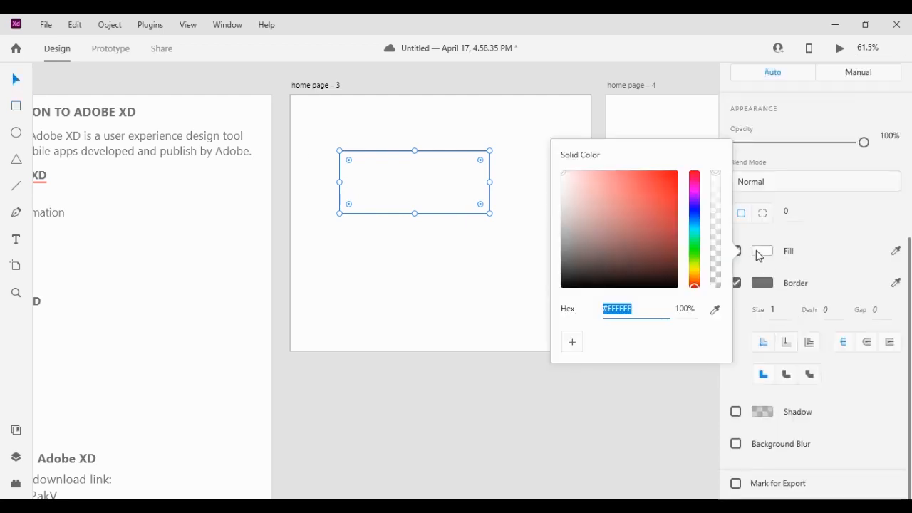
mouse_move(699, 231)
mouse_down()
mouse_move(695, 206)
mouse_move(657, 191)
mouse_up()
click(661, 186)
click(520, 126)
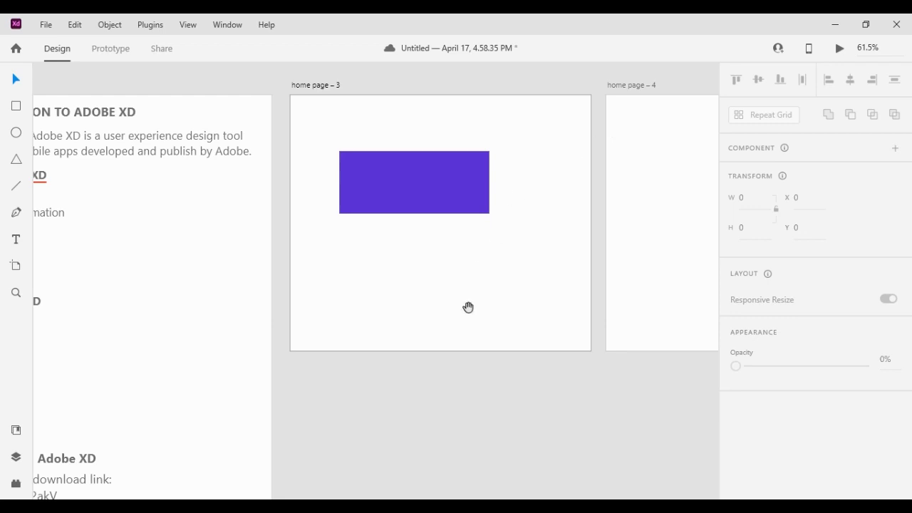
Delete the empty home page – 4 artboard
drag(546, 407, 420, 460)
click(478, 77)
key(Delete)
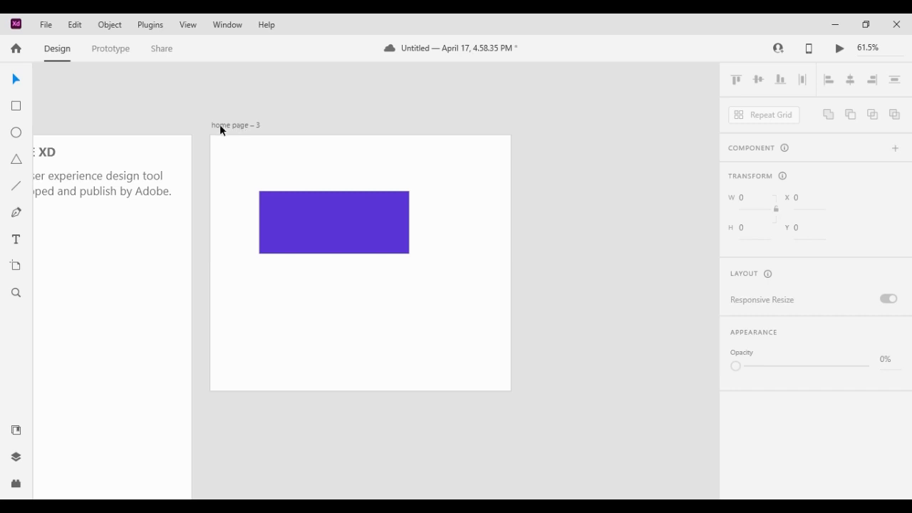
Duplicate the home page – 3 artboard with its purple rectangle and place the copy directly to its right
click(237, 130)
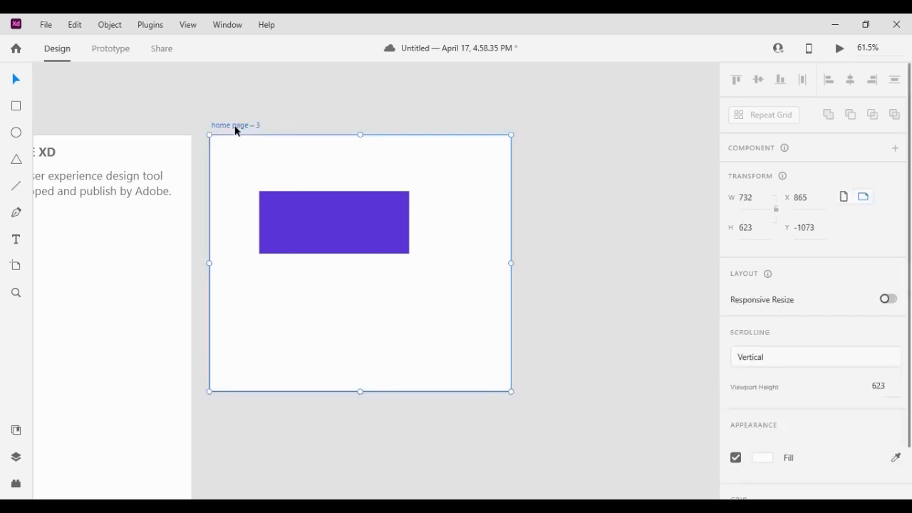
drag(238, 131, 547, 127)
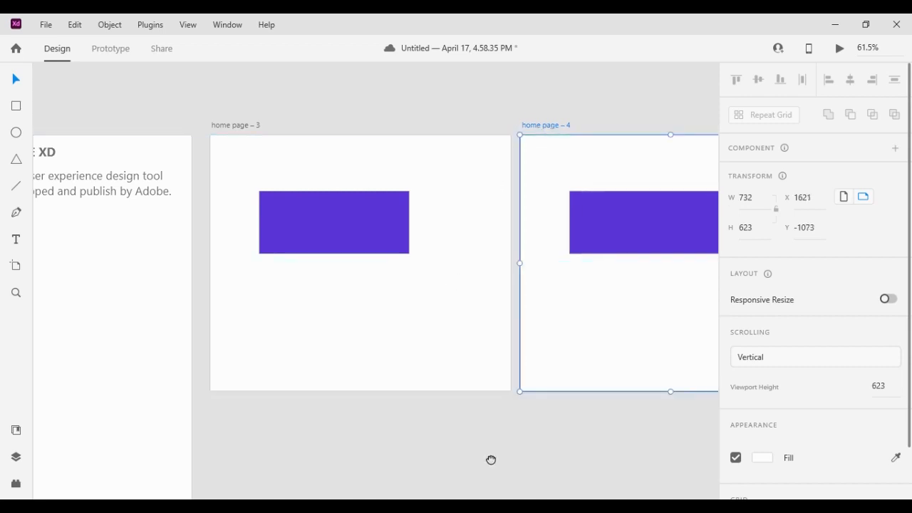
drag(491, 460, 407, 438)
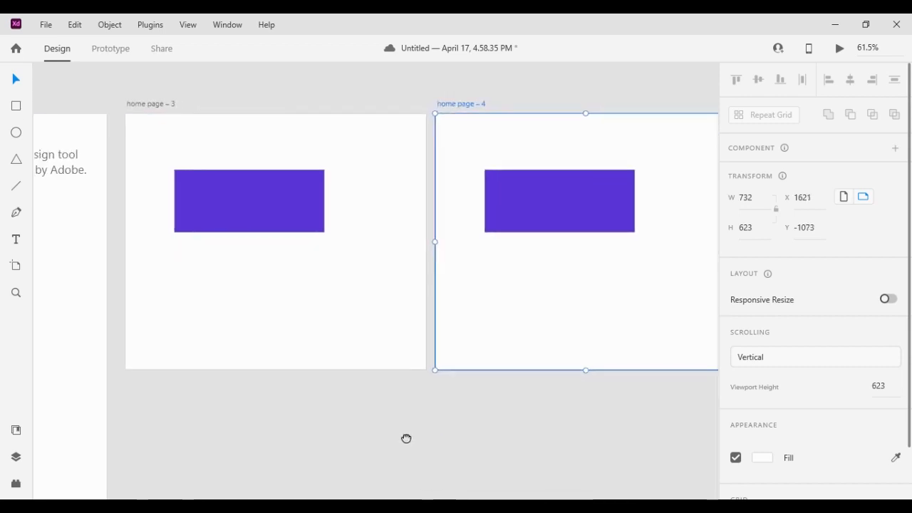
Fill the rectangle on the duplicated artboard with red #D22649 and round its corners fully into a pill shape
click(283, 213)
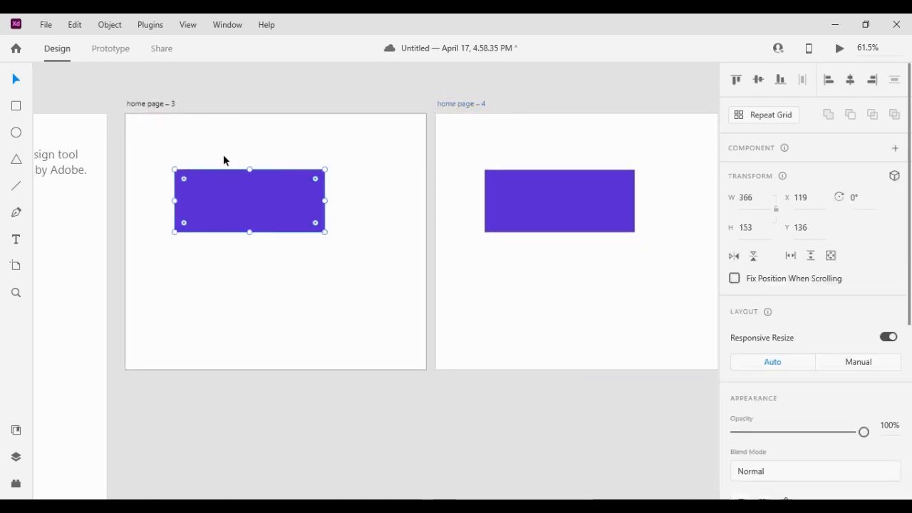
click(569, 214)
scroll(790, 342, down, 3)
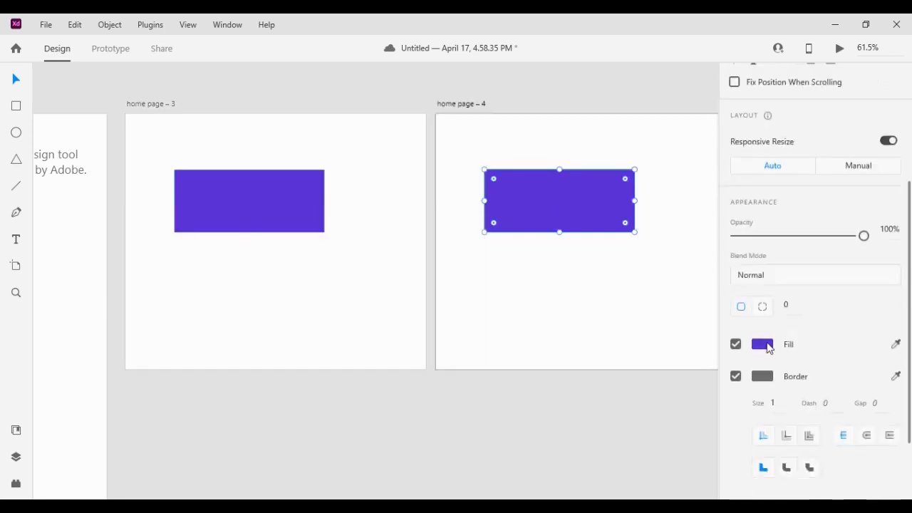
click(764, 346)
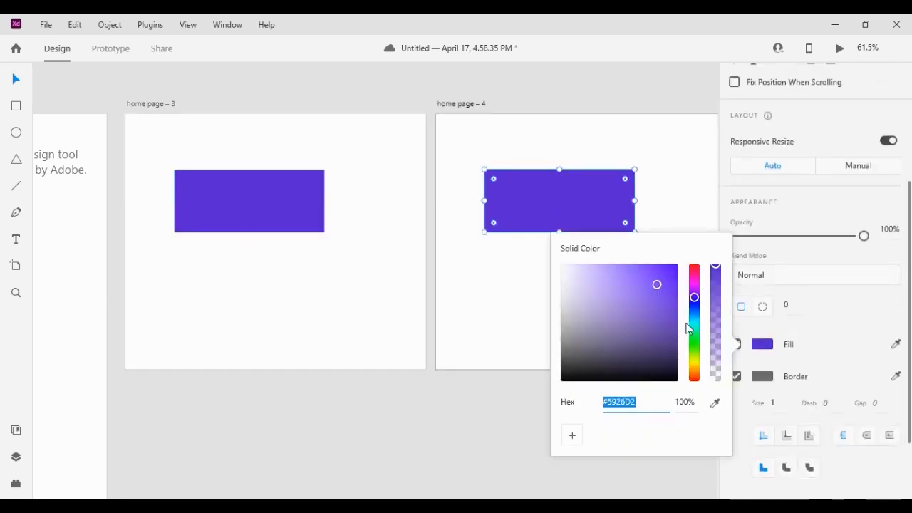
click(694, 271)
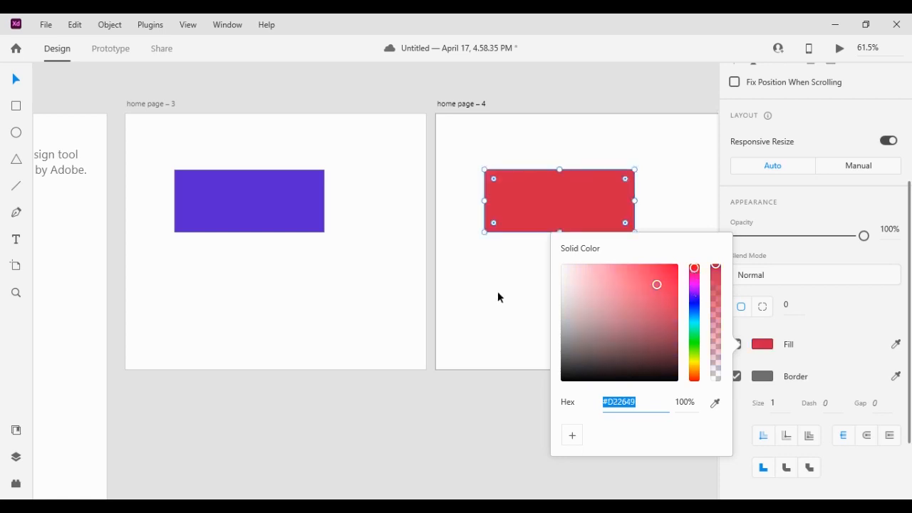
click(489, 410)
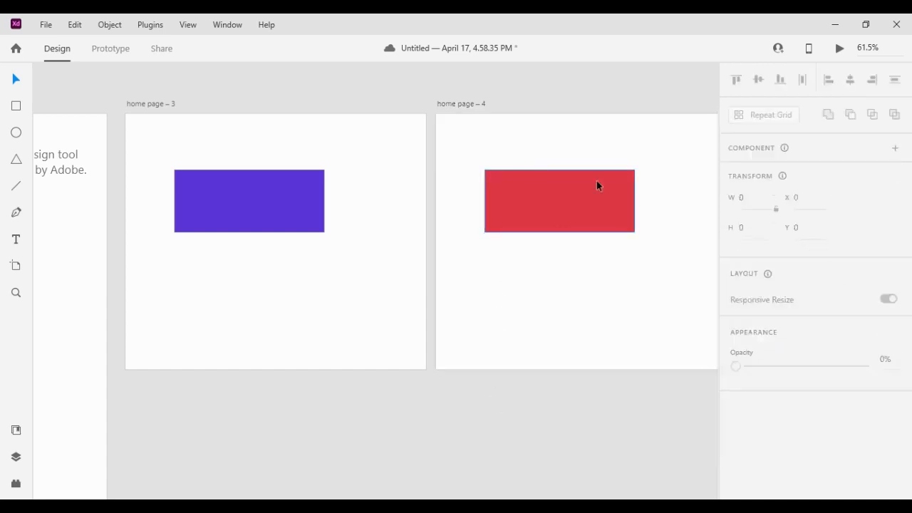
click(571, 198)
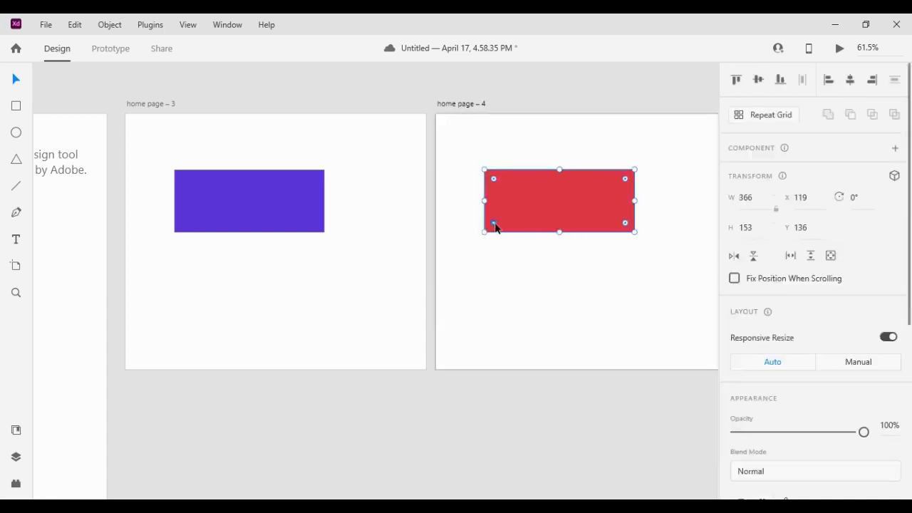
drag(494, 224, 554, 216)
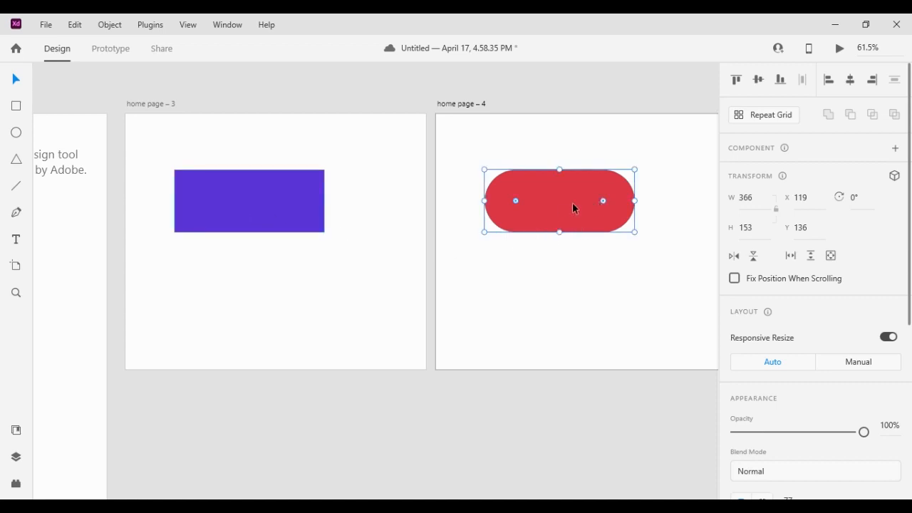
Link the home page – 3 artboard to home page – 4 with a Tap-triggered Auto-Animate prototype interaction, Ease In-Out, 2 s
click(149, 105)
click(113, 47)
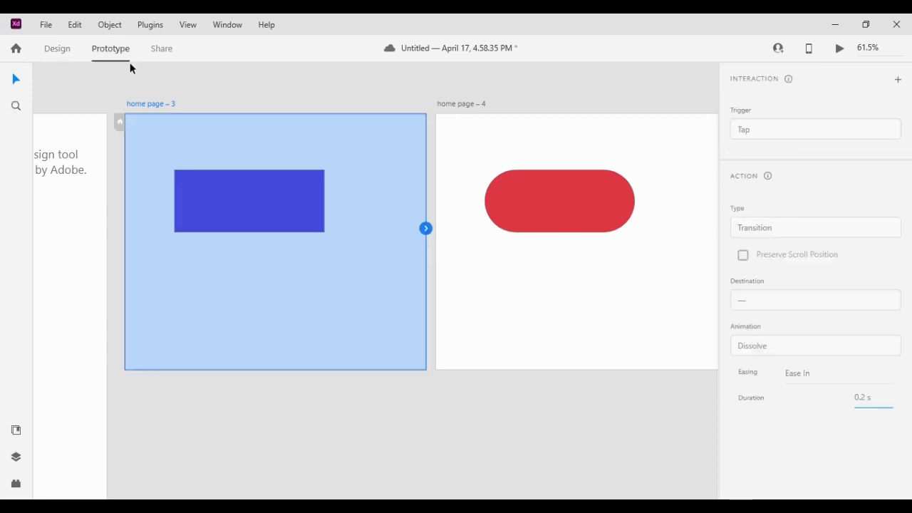
click(426, 228)
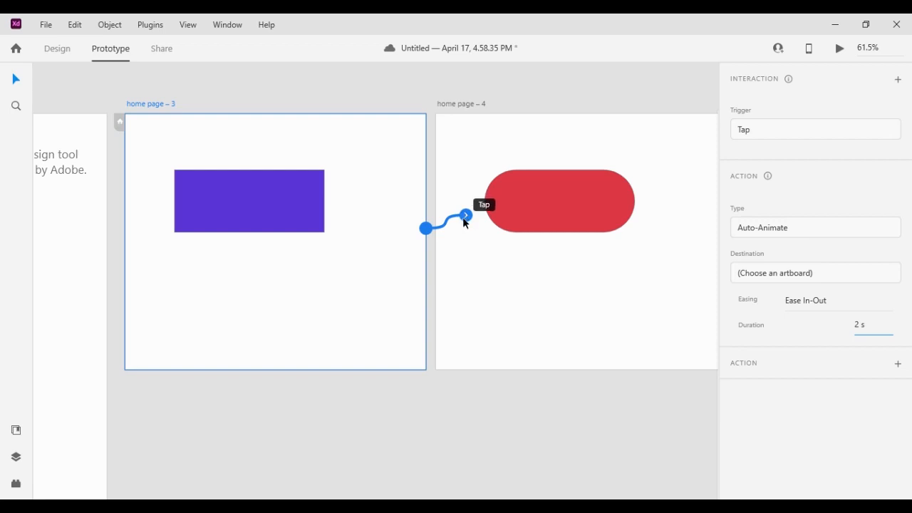
drag(467, 216, 495, 273)
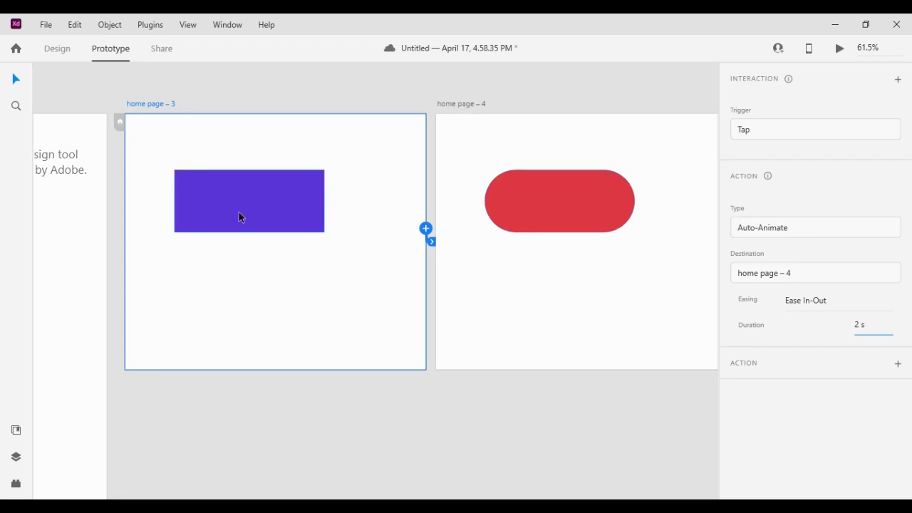
Try Transition, Overlay and Audio Playback as the link's action type, and set it back to Auto-Animate
click(826, 237)
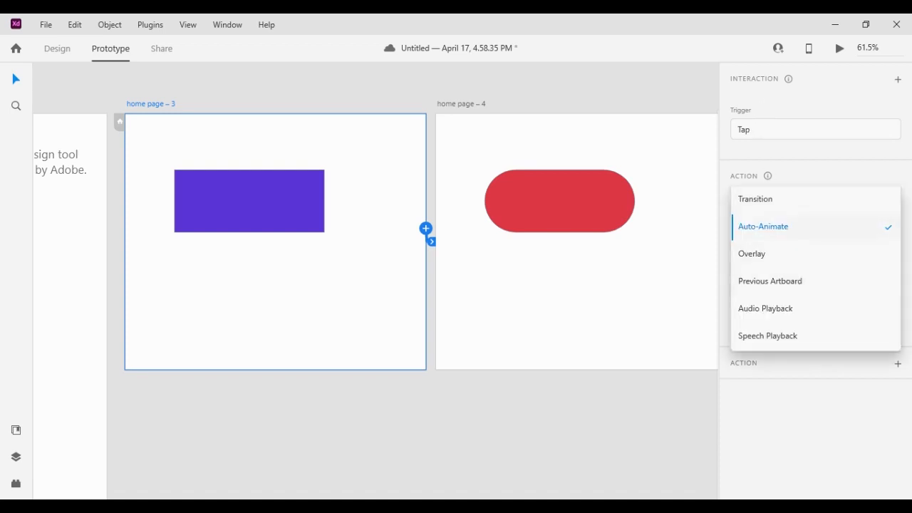
click(780, 204)
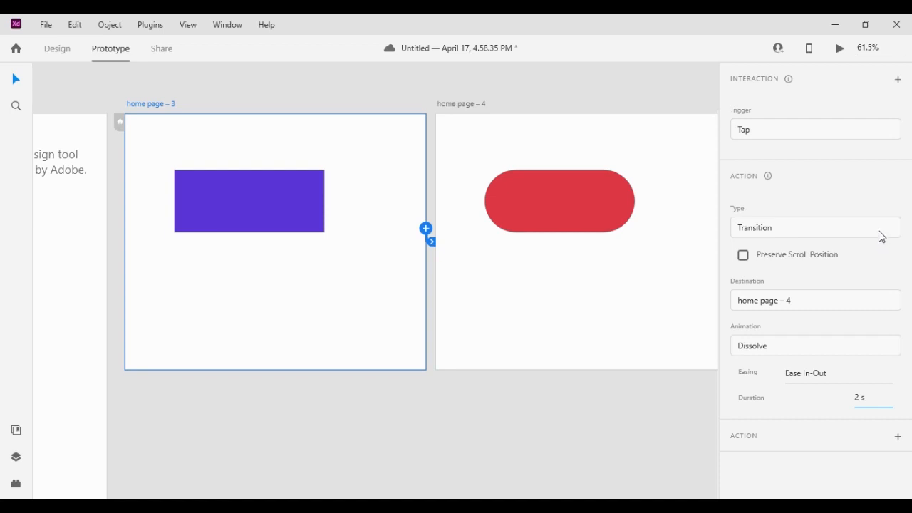
click(816, 228)
click(774, 282)
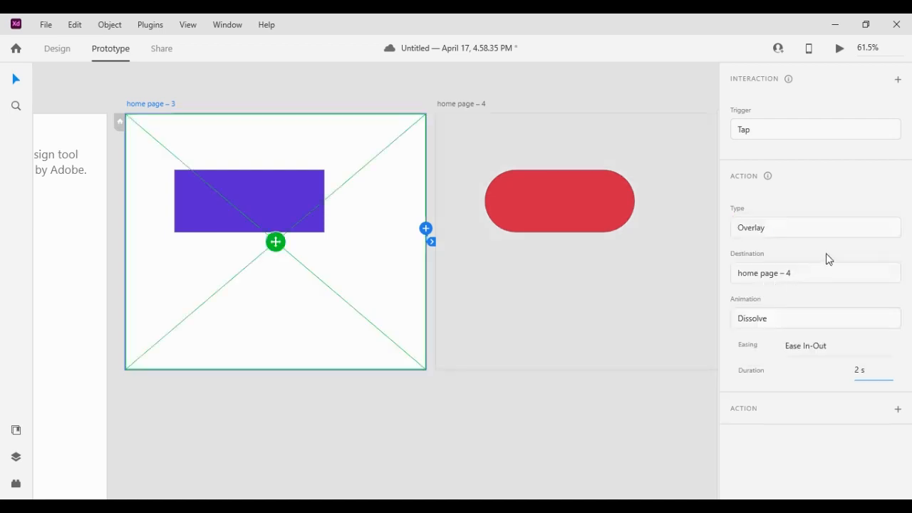
click(835, 228)
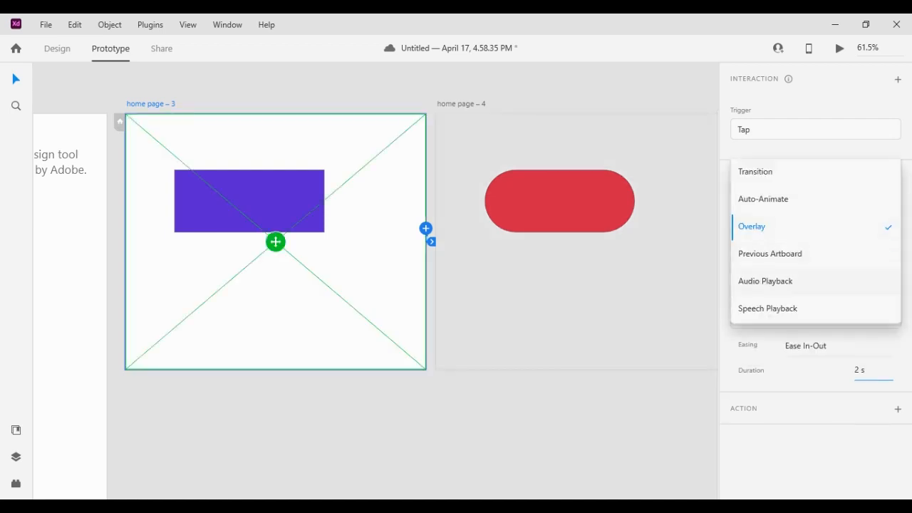
click(812, 281)
click(819, 228)
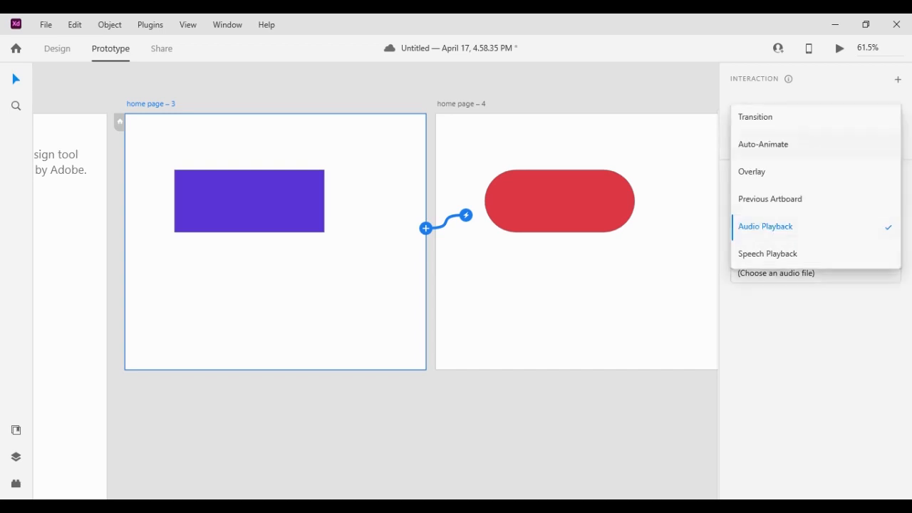
click(773, 149)
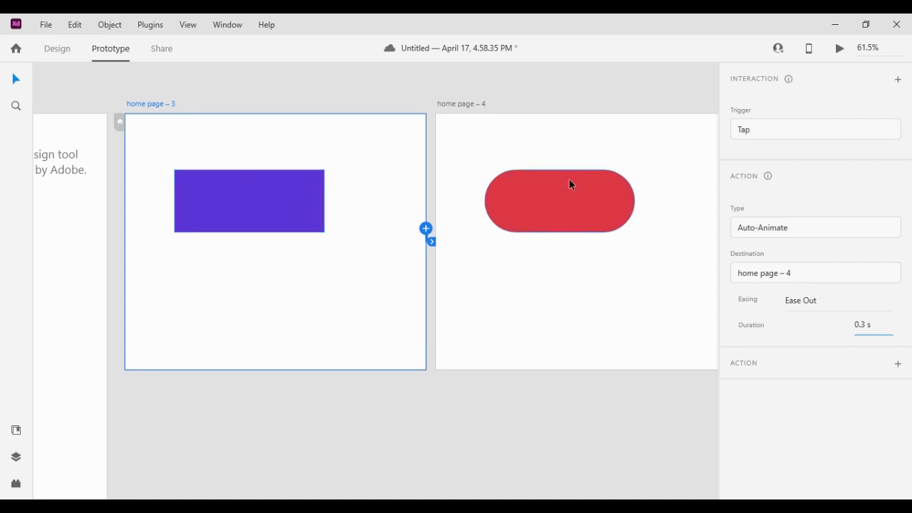
Preview the prototype from home page – 3 and play the transition between the purple rectangle and the pill shape
click(841, 52)
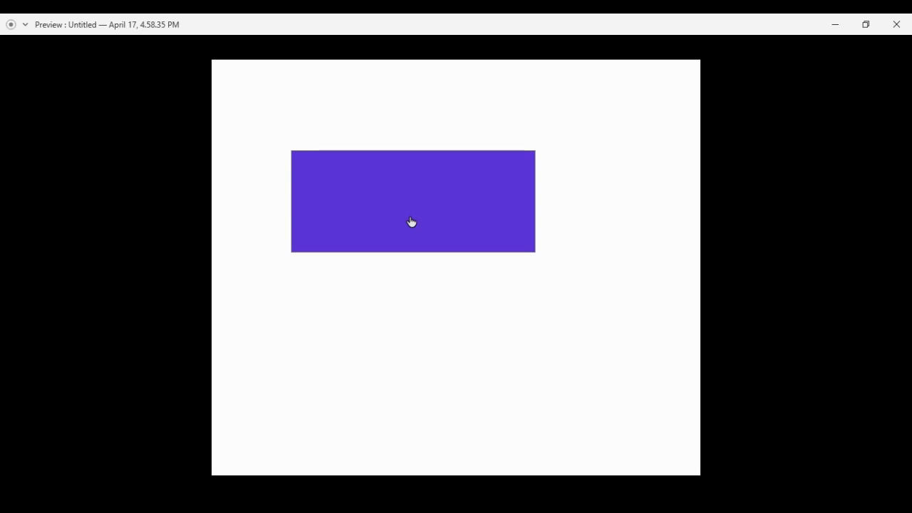
click(412, 223)
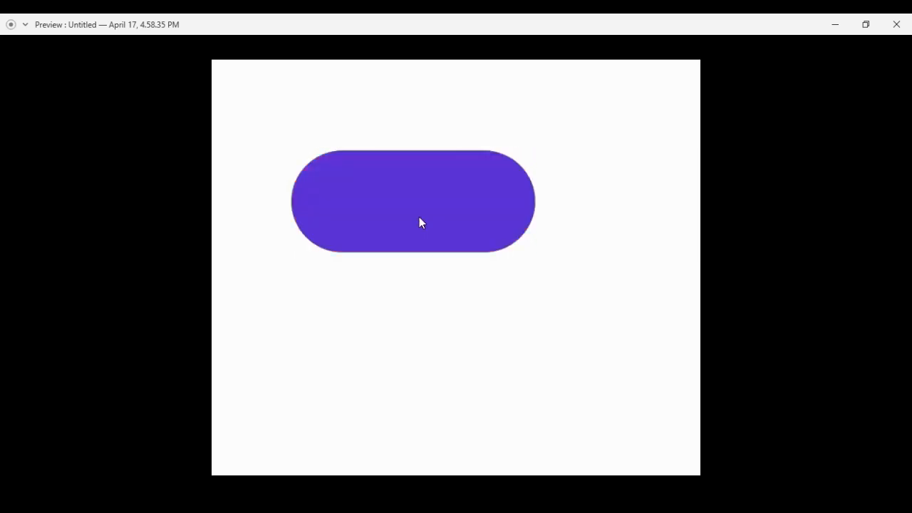
click(421, 221)
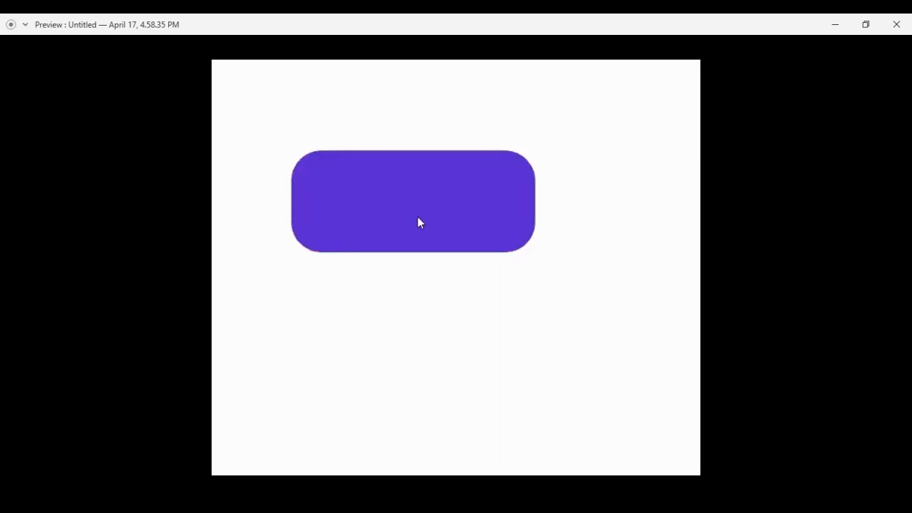
click(419, 225)
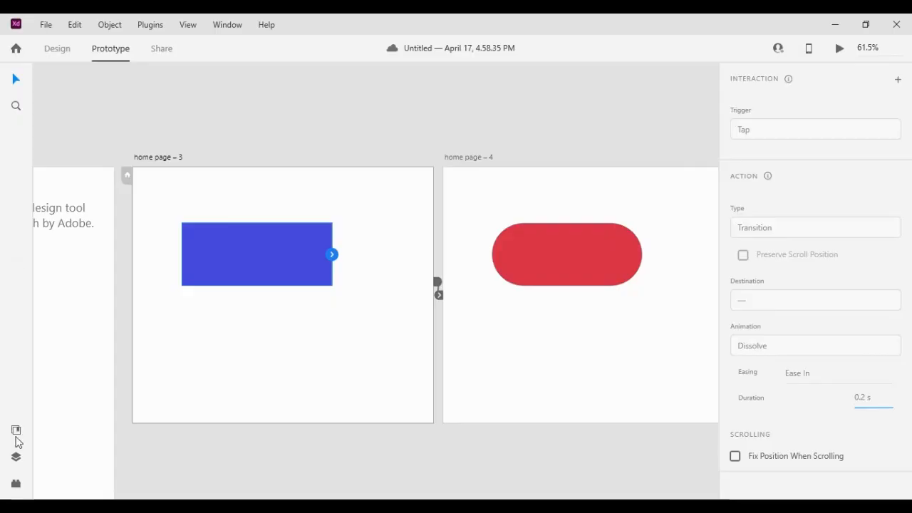
click(15, 431)
click(16, 432)
drag(154, 457, 476, 377)
drag(342, 368, 310, 364)
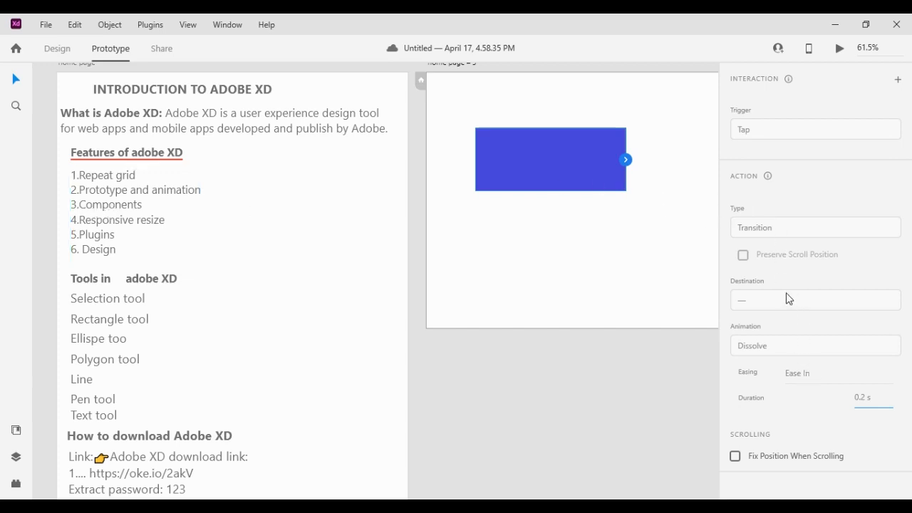
scroll(546, 288, up, 1)
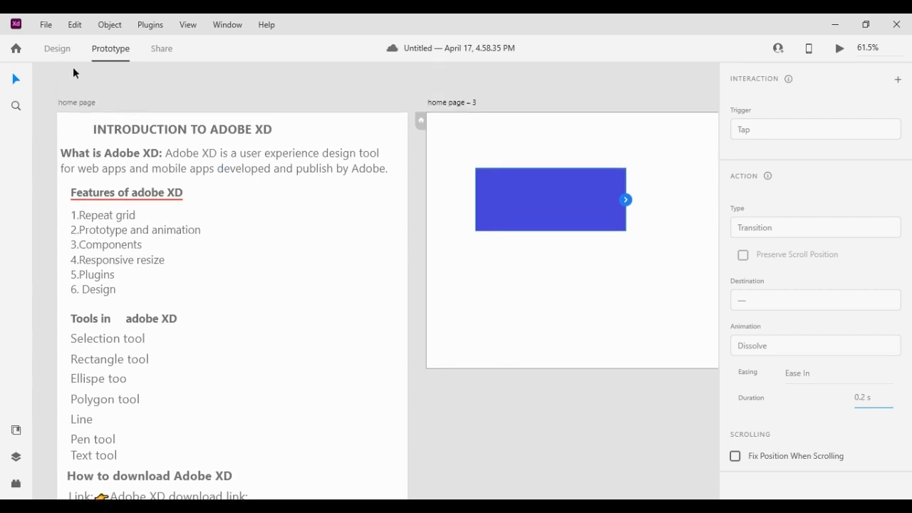
Return to Design mode and move the purple rectangle on home page – 3 to about X 101, Y 146
click(57, 48)
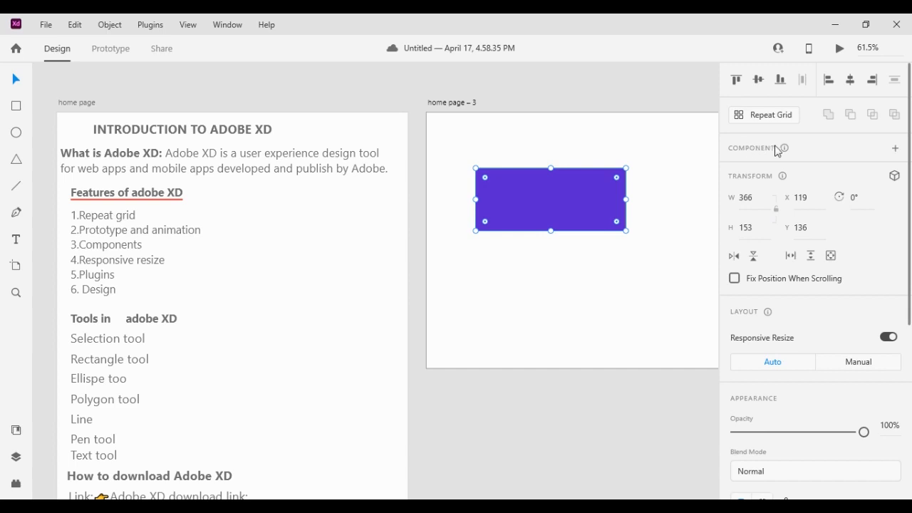
mouse_move(787, 151)
mouse_move(17, 436)
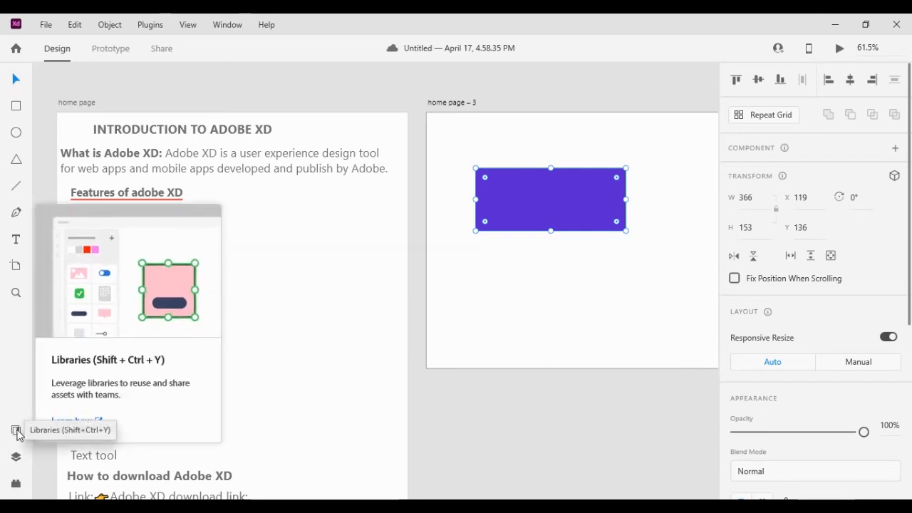
click(501, 411)
drag(530, 212, 523, 213)
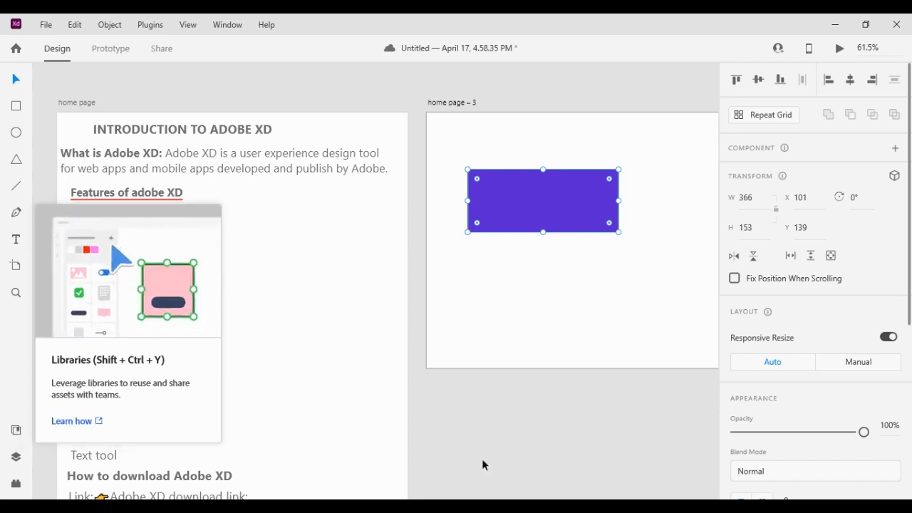
click(485, 465)
click(543, 200)
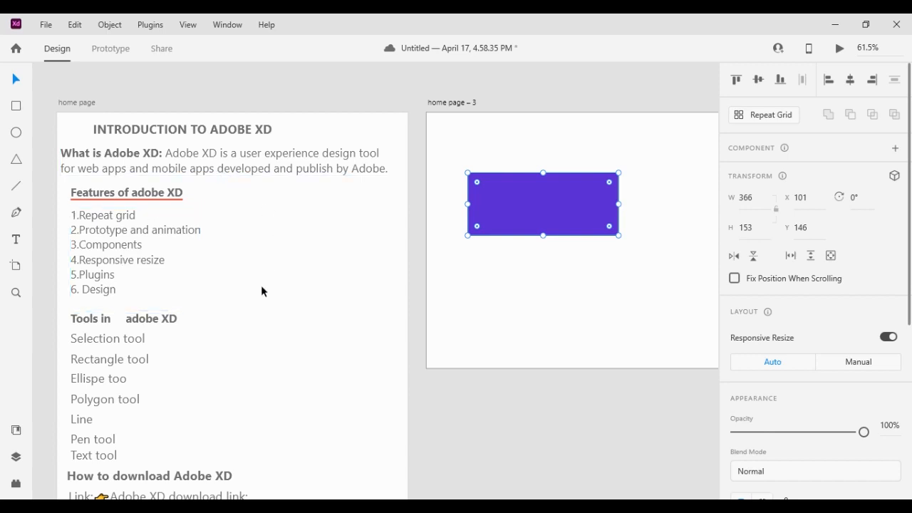
Open the document assets library, examine its colors, character styles and components, and close it again
scroll(262, 292, down, 1)
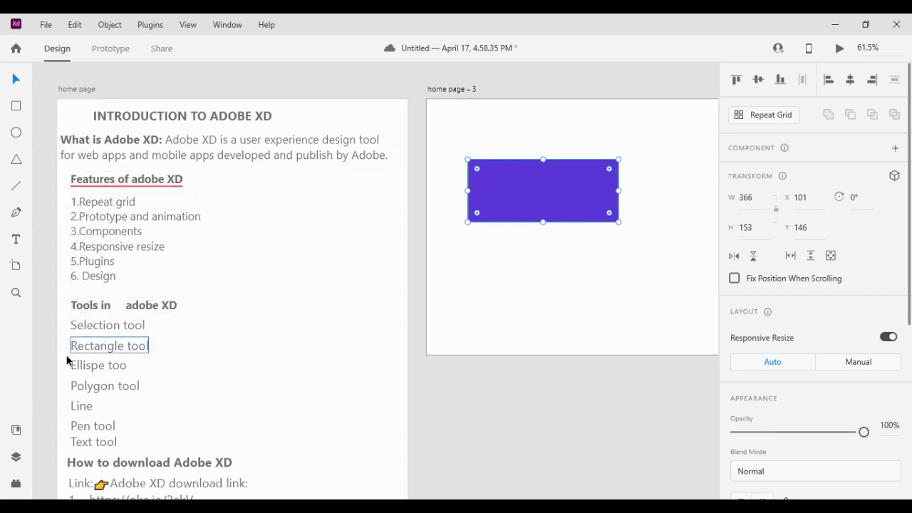
click(16, 431)
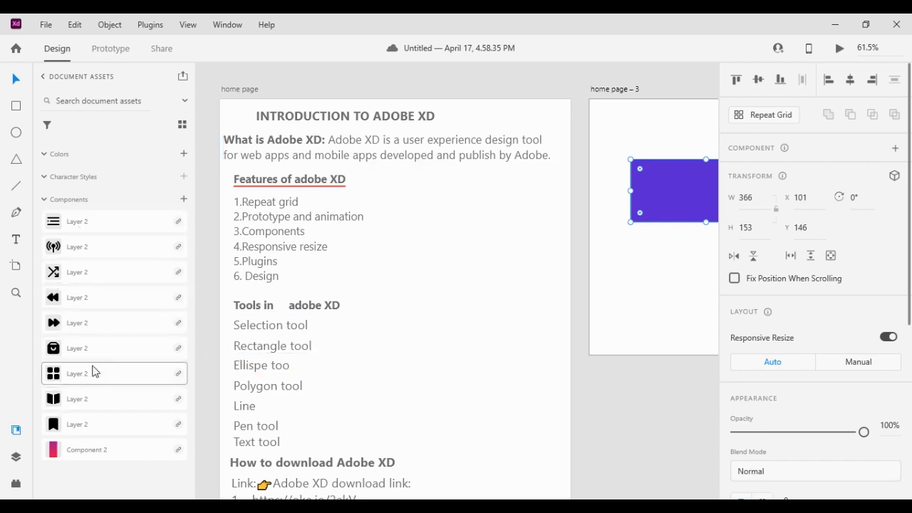
drag(518, 279, 435, 408)
drag(572, 231, 350, 361)
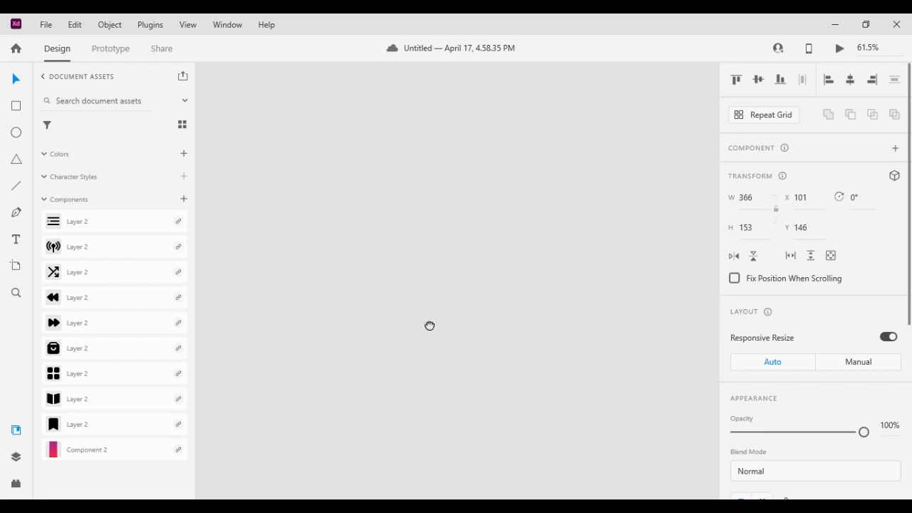
drag(409, 356, 535, 275)
drag(361, 378, 535, 187)
drag(258, 277, 586, 228)
drag(499, 265, 415, 201)
drag(420, 234, 391, 242)
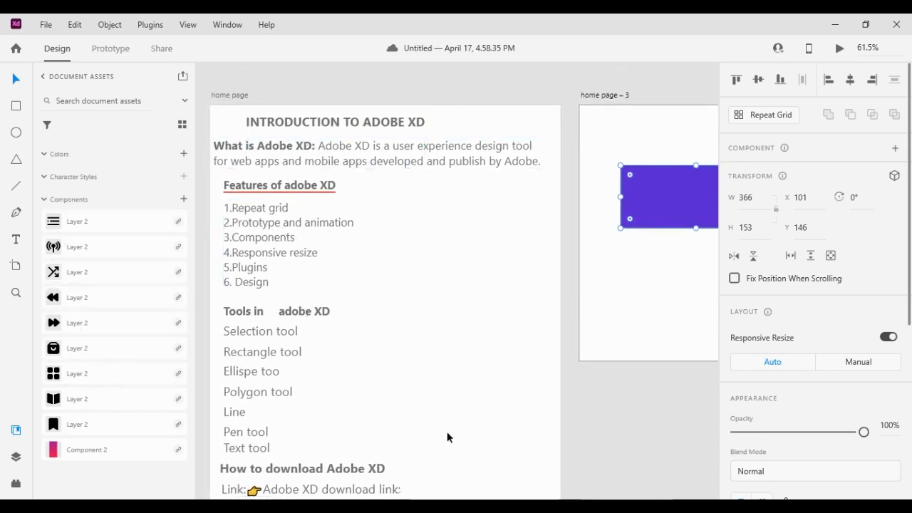
scroll(408, 401, down, 1)
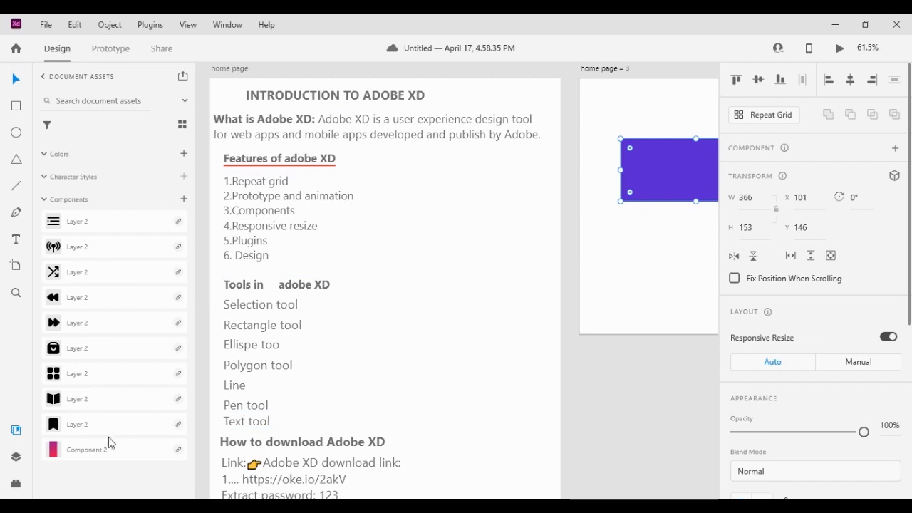
click(16, 432)
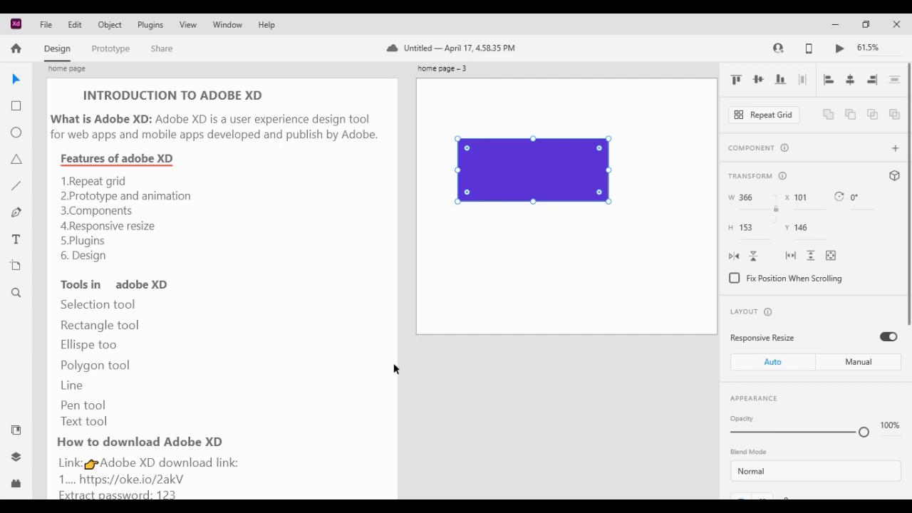
Widen the purple rectangle on home page – 3 to about 413 with Responsive Resize on Auto
drag(487, 376, 521, 342)
drag(350, 314, 349, 338)
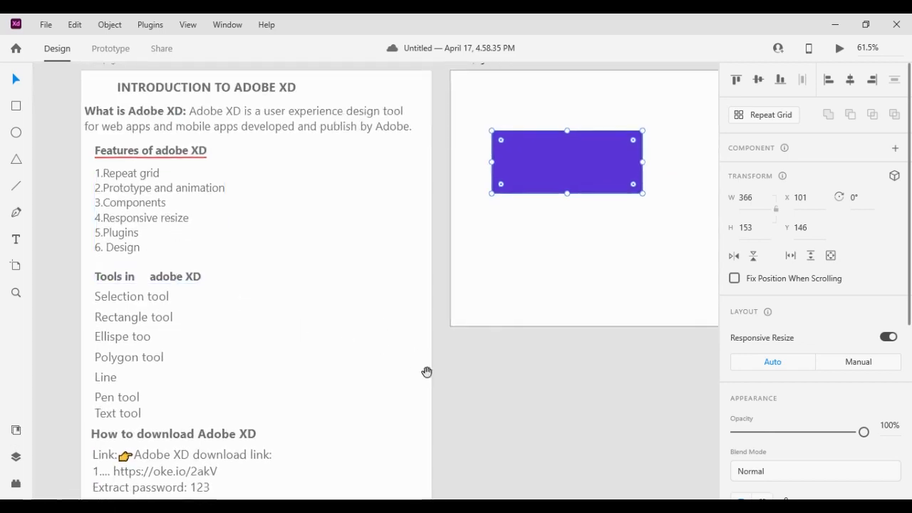
drag(427, 372, 347, 393)
drag(112, 316, 193, 313)
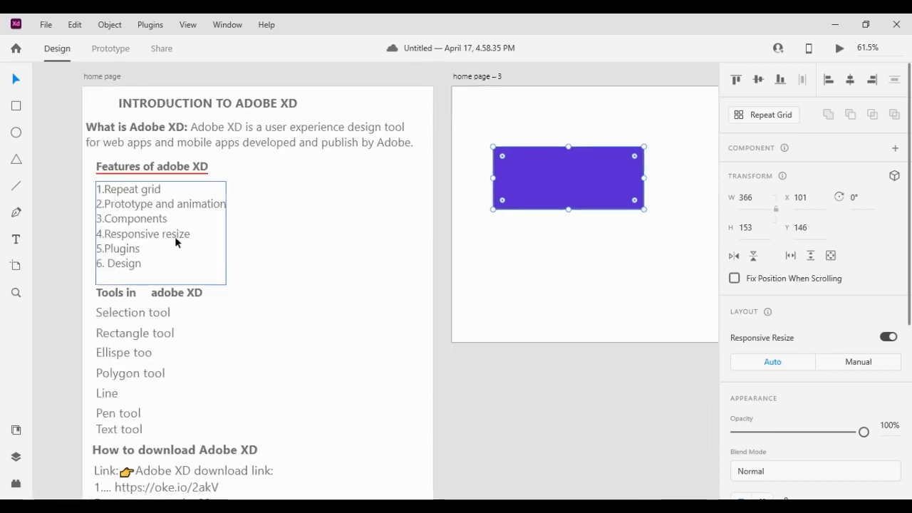
drag(500, 356, 364, 400)
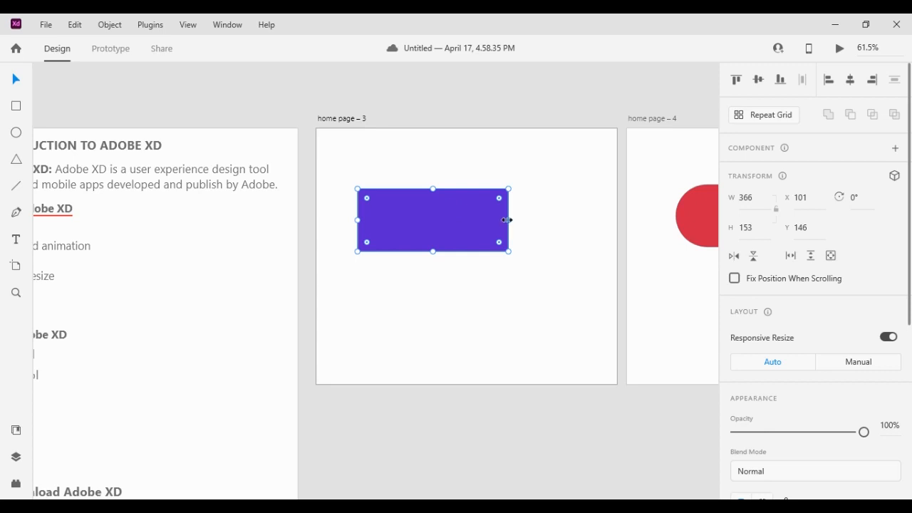
drag(509, 221, 528, 230)
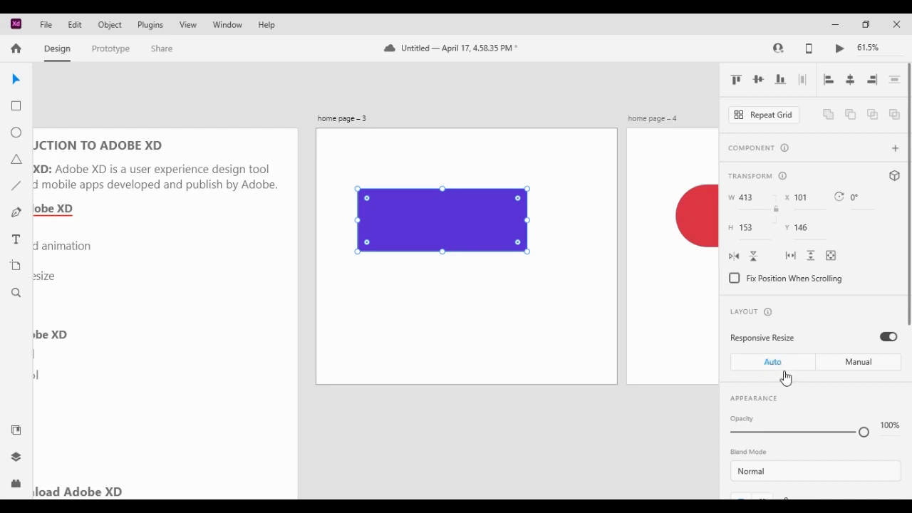
Widen the purple rectangle to about 428 with Responsive Resize on Manual, and return the setting to Auto
click(878, 370)
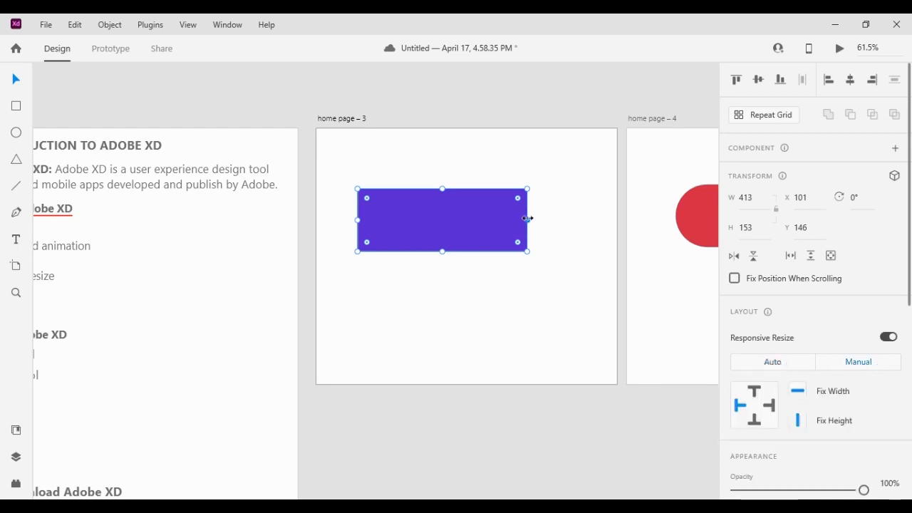
mouse_move(527, 220)
mouse_down()
mouse_move(434, 218)
mouse_move(535, 219)
mouse_up()
click(769, 368)
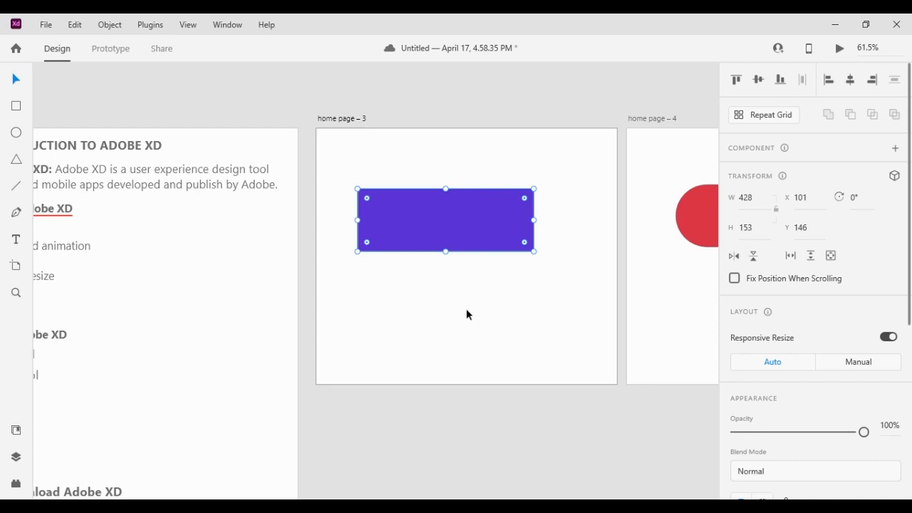
Open Discover Plugins to browse available plugins, and display the plugins pane beside the canvas
scroll(467, 317, down, 1)
drag(188, 350, 446, 267)
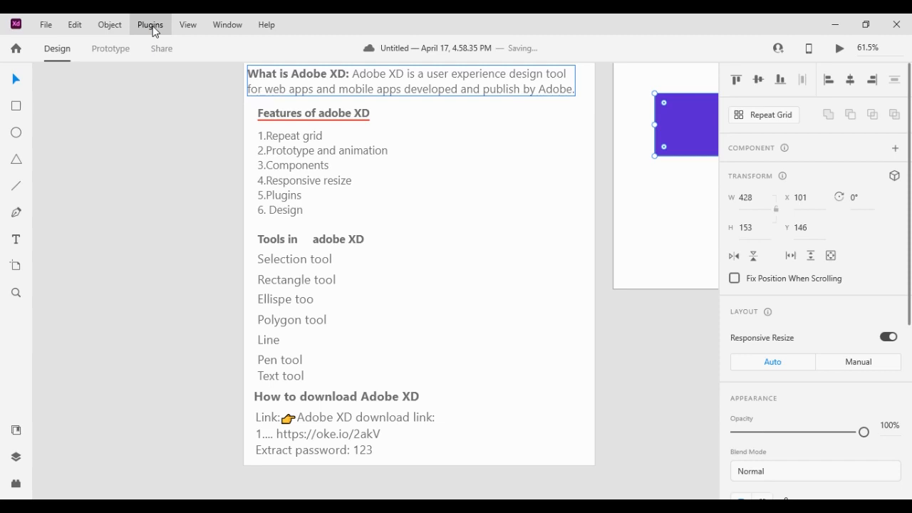
click(152, 27)
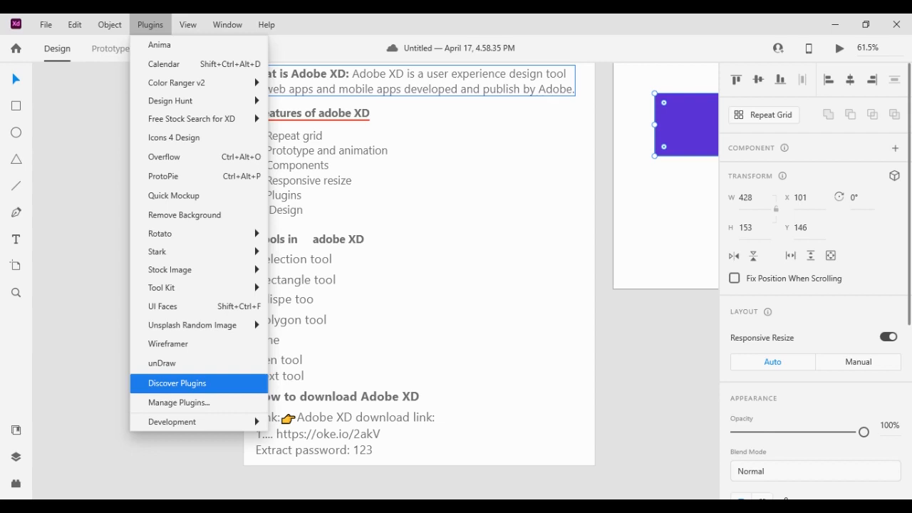
click(197, 386)
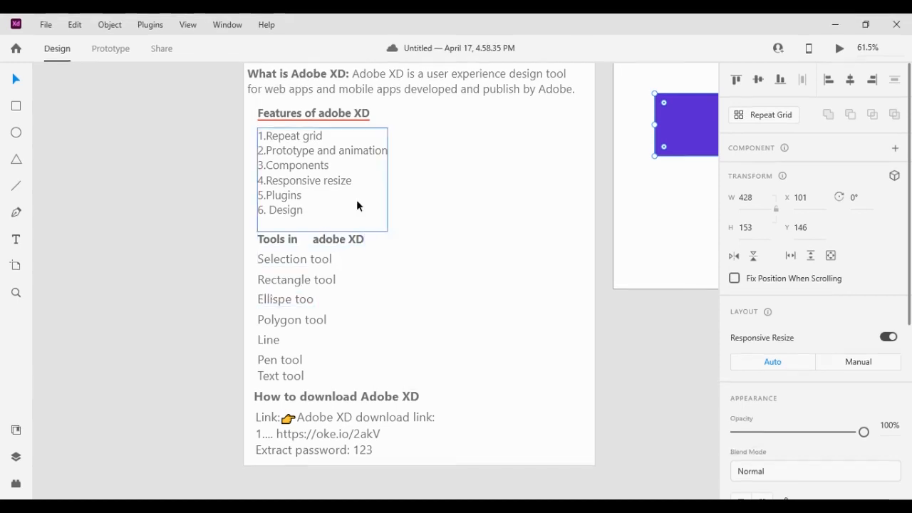
key(ctrl+shift+p)
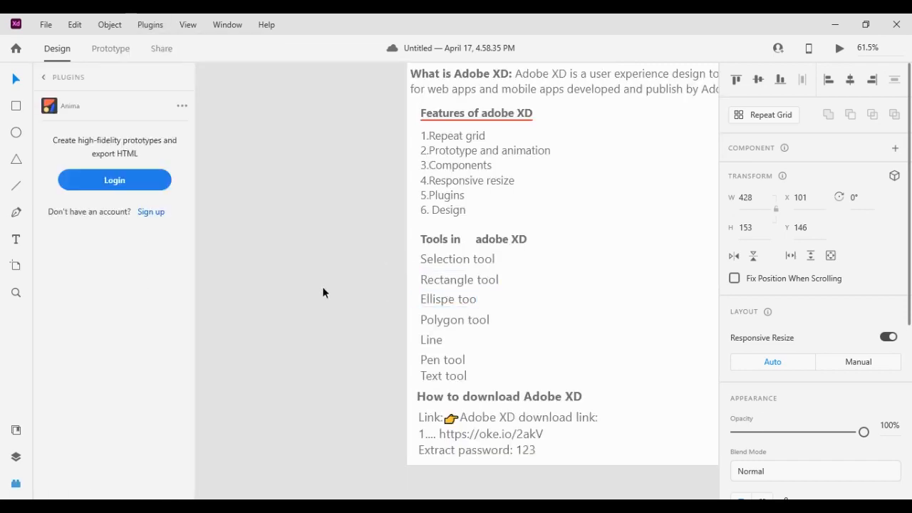
Close the plugins pane, and view the purple rectangle in Prototype mode before returning to Design mode
click(15, 483)
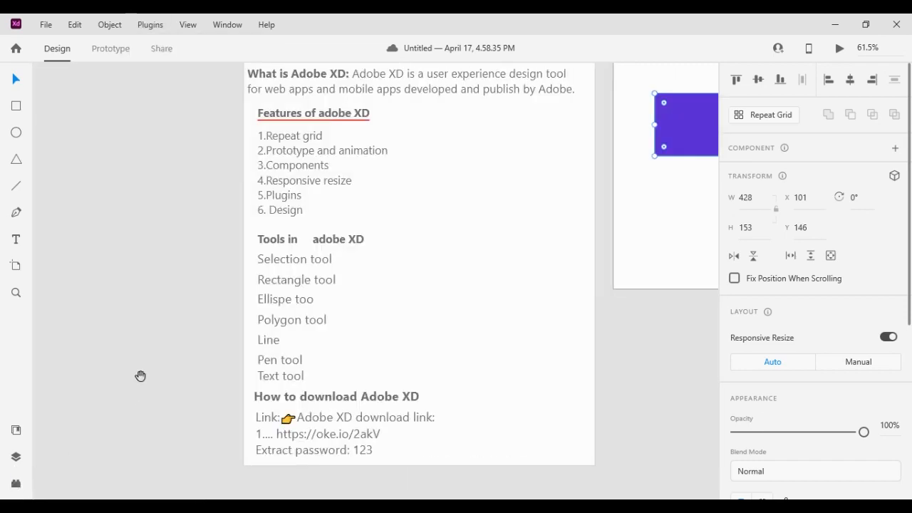
drag(140, 376, 69, 391)
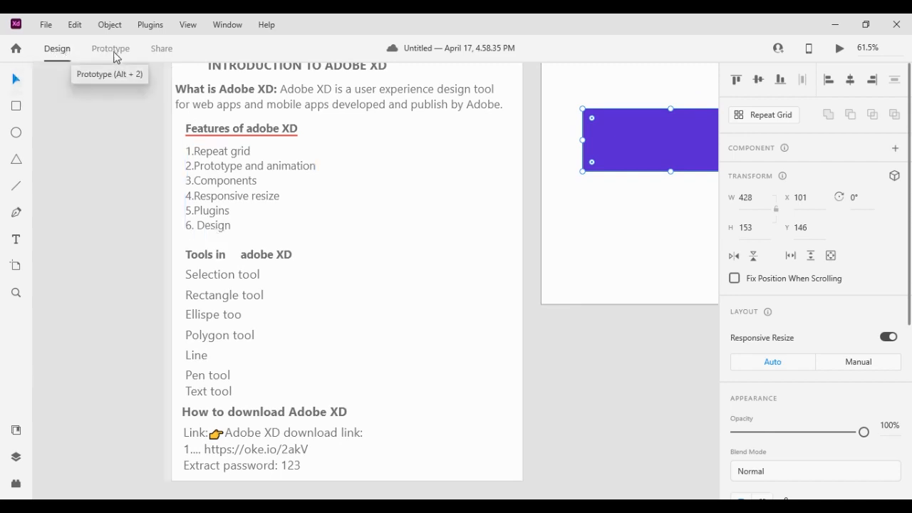
drag(385, 326, 292, 390)
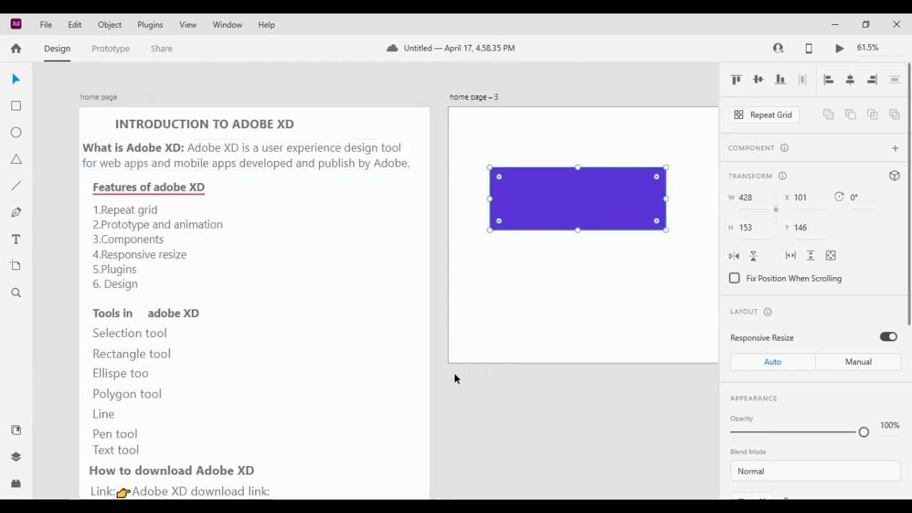
drag(477, 383, 417, 388)
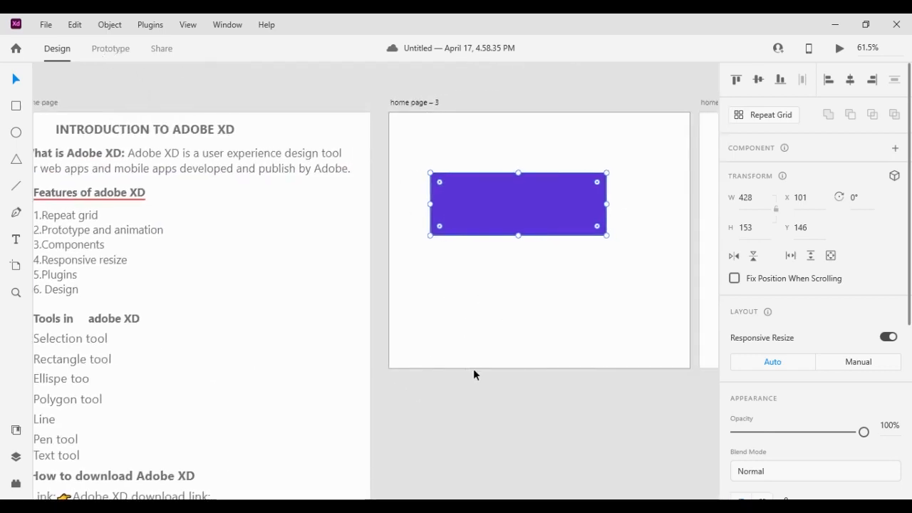
click(112, 49)
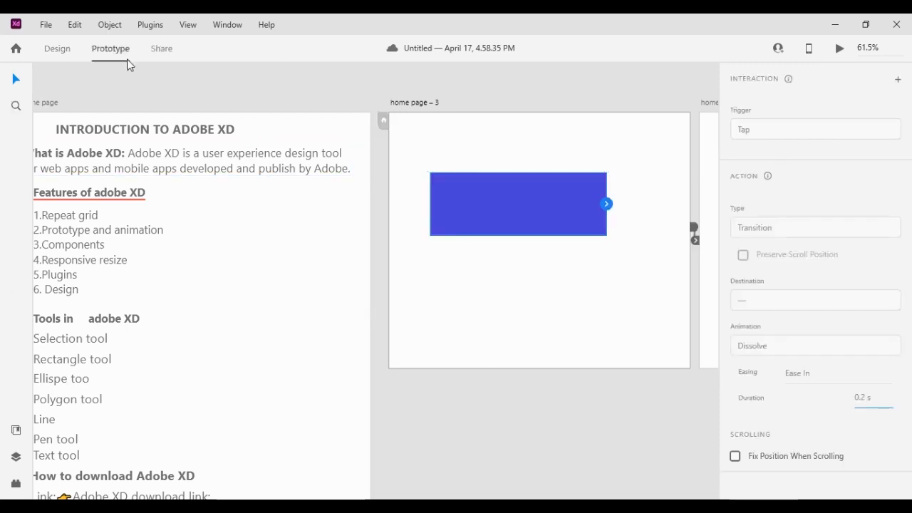
click(67, 51)
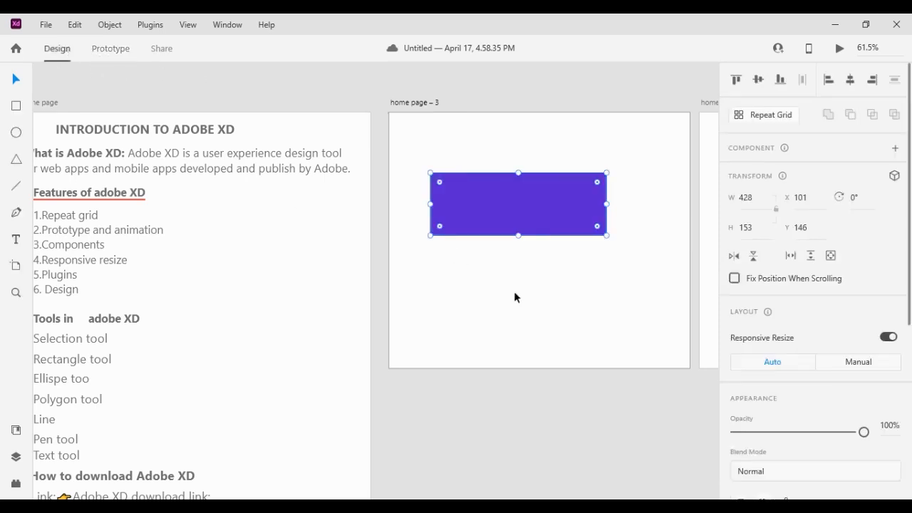
Draw an unfilled rectangle about 352 by 104 and a thin one about 119 by 6 below the purple rectangle on home page – 3
drag(534, 401, 324, 395)
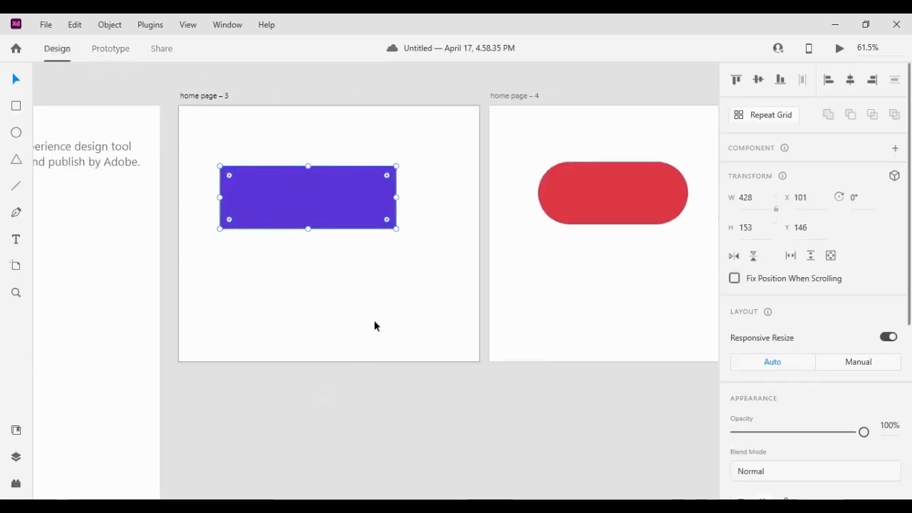
click(16, 105)
mouse_move(274, 274)
mouse_down()
mouse_move(281, 285)
mouse_move(418, 317)
mouse_up()
drag(216, 267, 267, 267)
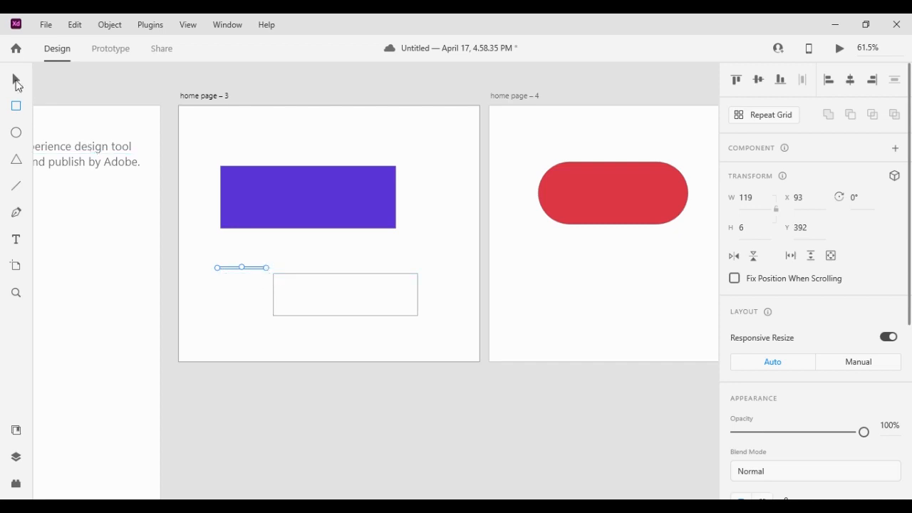
Clear home page – 3 by deleting the purple rectangle and the two unfilled rectangles
click(17, 82)
click(332, 299)
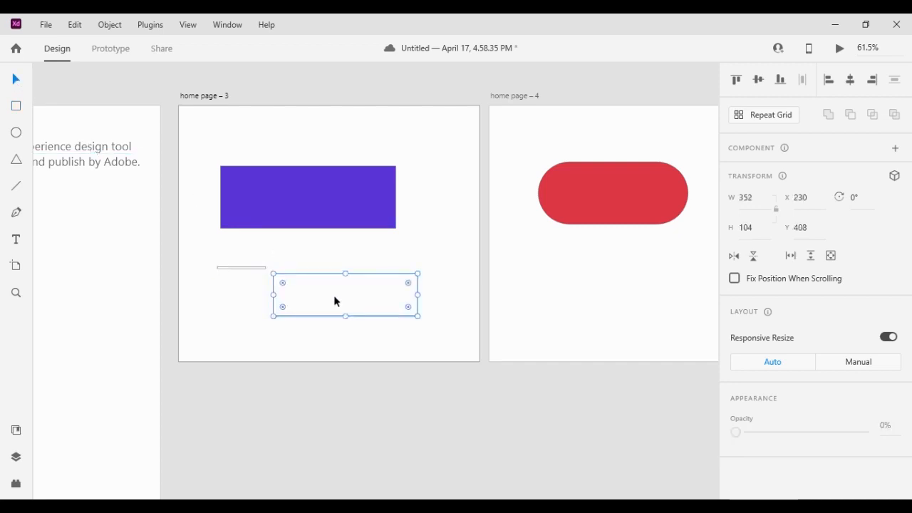
click(343, 214)
key(Delete)
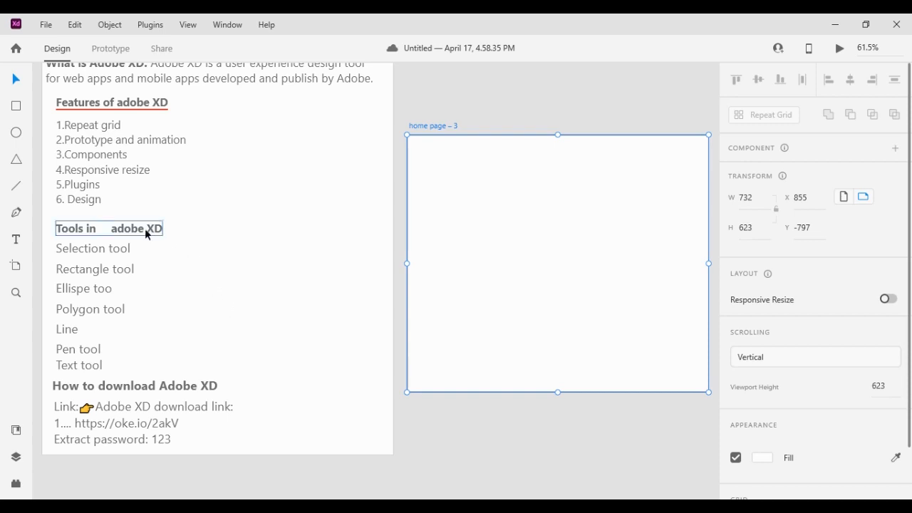
Remove the extra spaces in the home page heading so it reads "Tools in adobe XD"
click(113, 230)
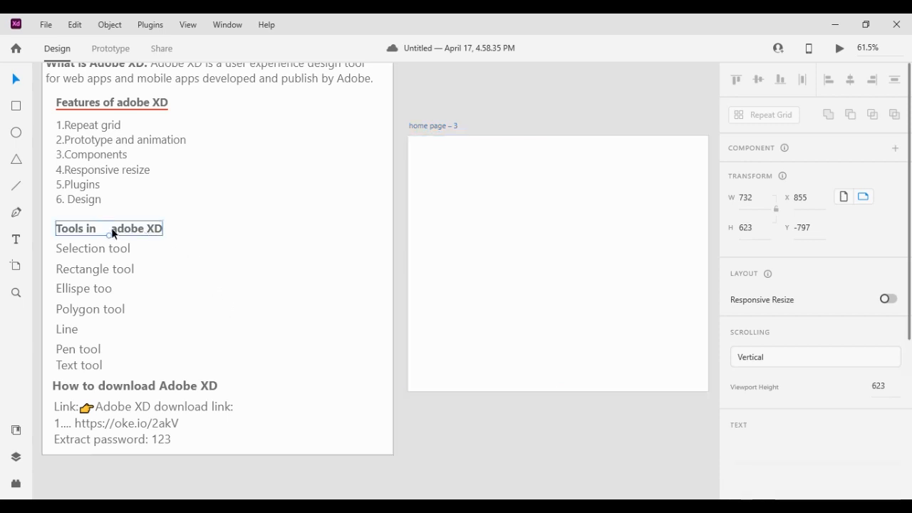
click(19, 241)
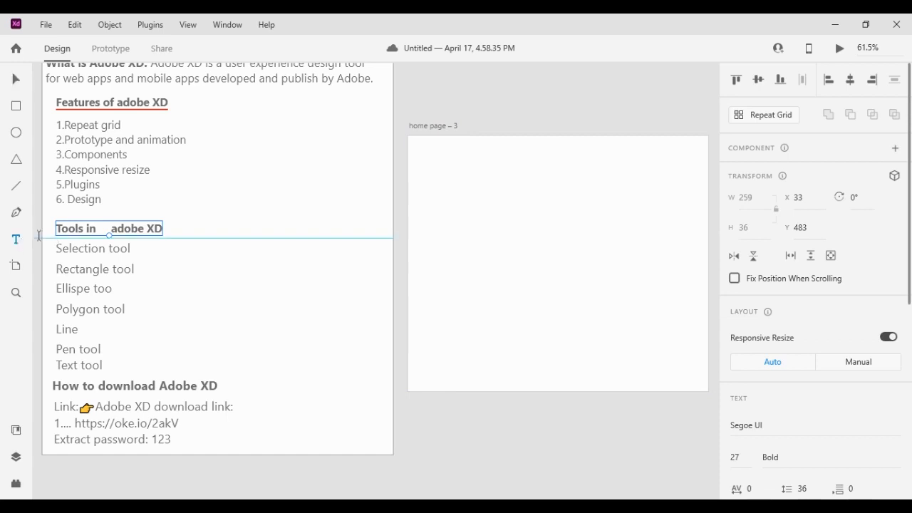
double_click(113, 231)
click(114, 228)
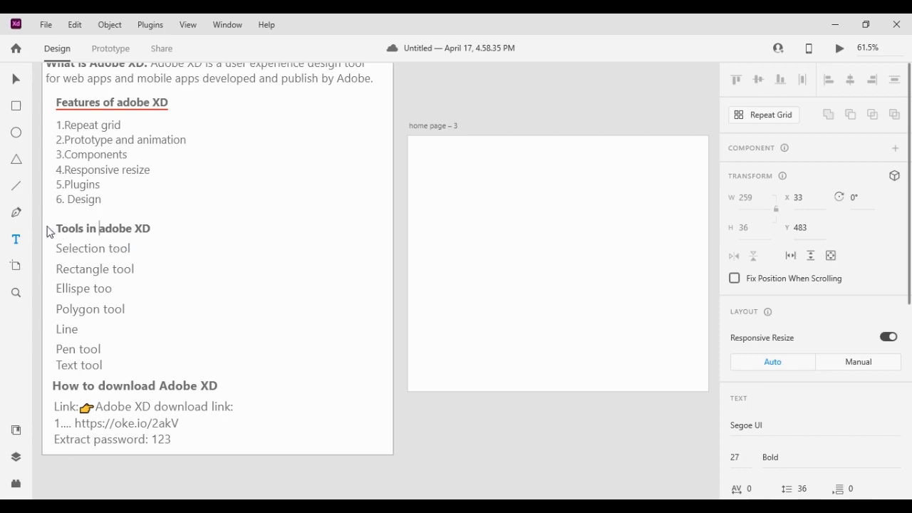
click(17, 79)
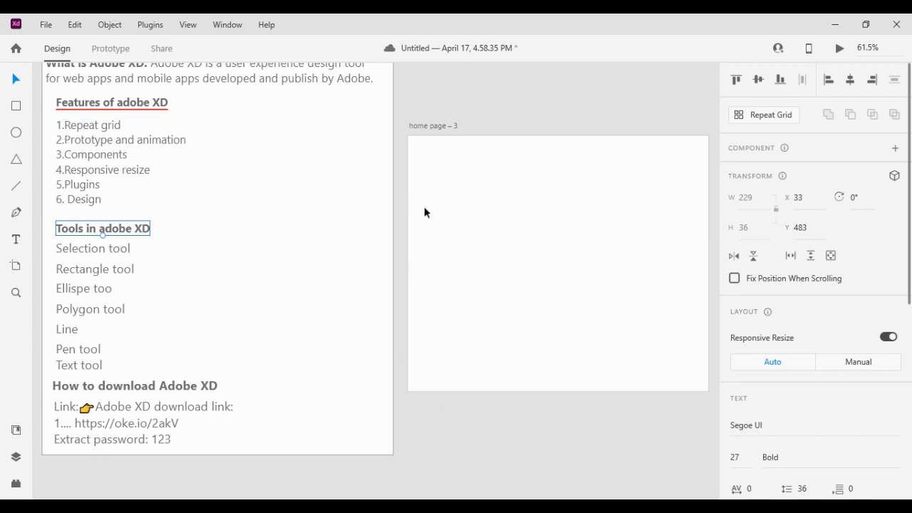
Draw a rectangle about 395 by 145 on home page – 3
drag(427, 216, 354, 220)
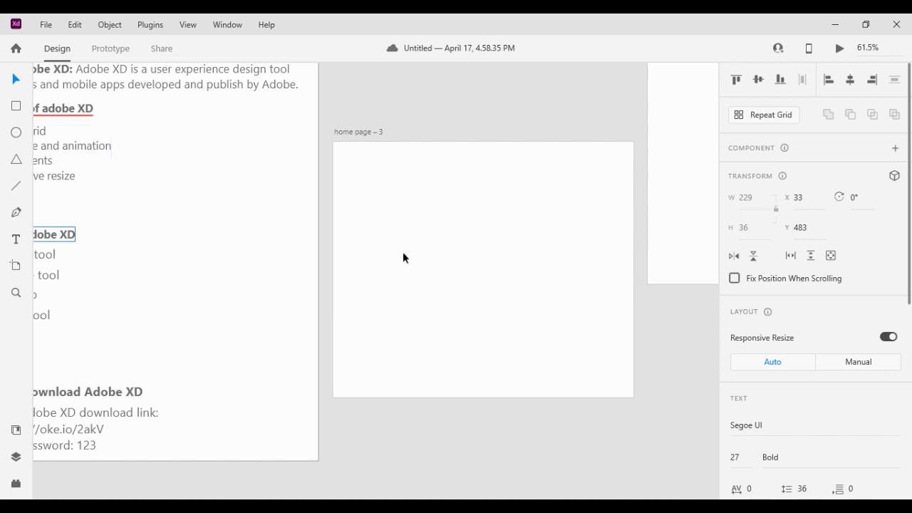
click(20, 109)
drag(393, 191, 556, 250)
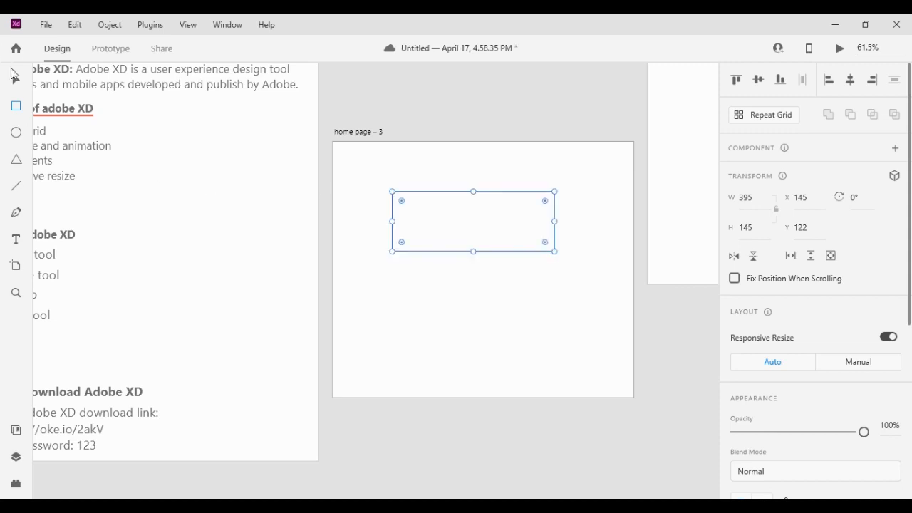
Reposition the unfilled rectangle to about X 157, Y 198 with the Selection tool, and narrow it to about 390
click(16, 80)
drag(460, 237, 426, 242)
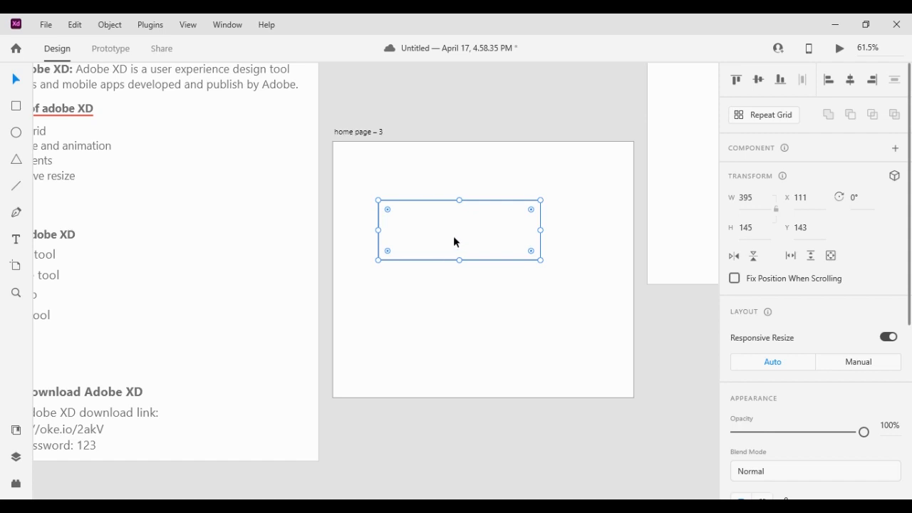
drag(455, 237, 479, 223)
mouse_move(483, 263)
mouse_down()
mouse_move(484, 249)
mouse_move(418, 263)
mouse_move(470, 266)
mouse_move(397, 271)
mouse_move(520, 271)
mouse_move(472, 263)
mouse_up()
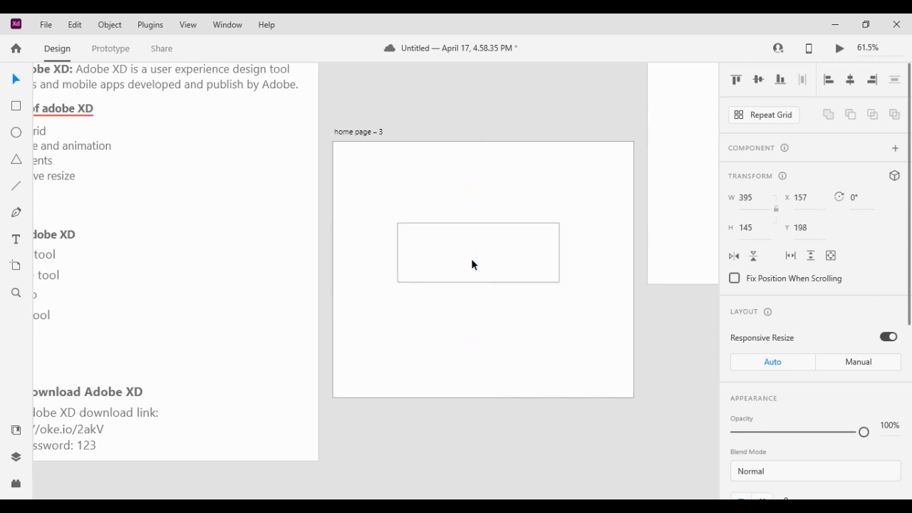
mouse_move(553, 238)
mouse_down()
mouse_move(485, 262)
mouse_move(562, 232)
mouse_move(488, 251)
mouse_move(439, 250)
mouse_move(559, 253)
mouse_up()
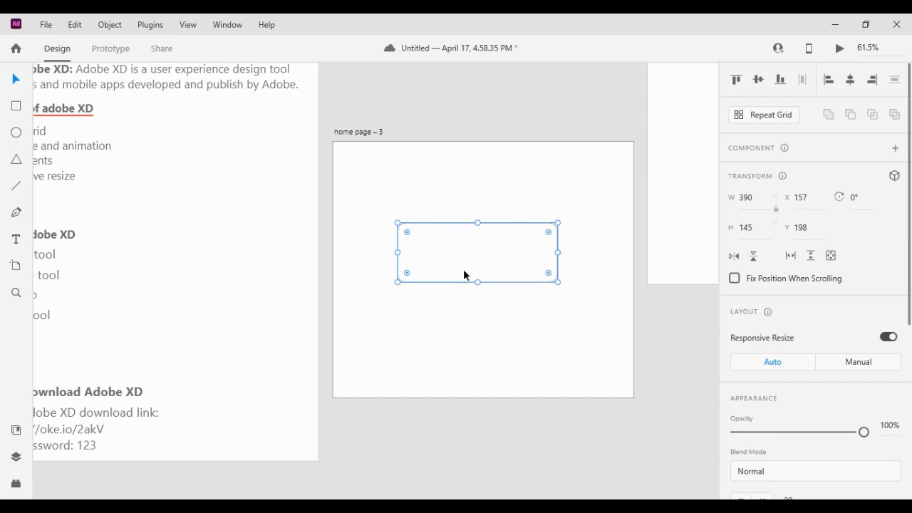
Delete the unfilled rectangle from home page – 3
key(Delete)
drag(264, 297, 224, 265)
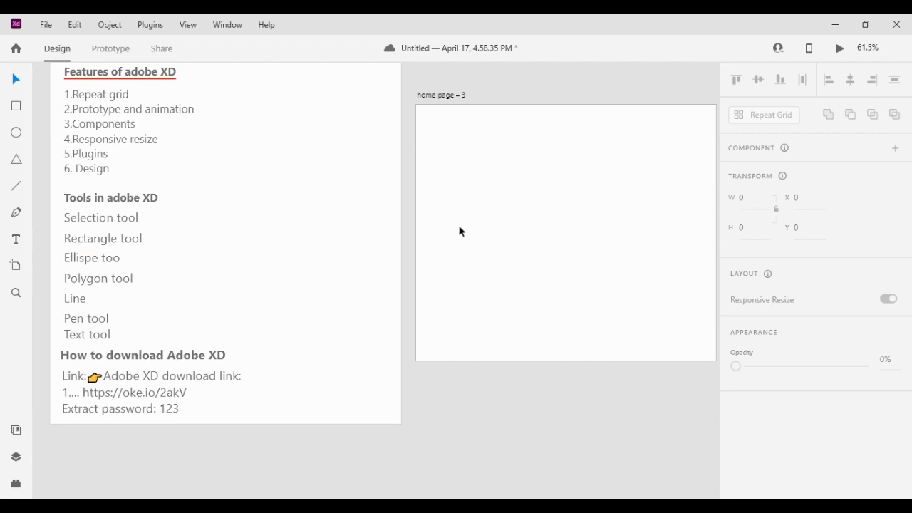
drag(490, 238, 411, 256)
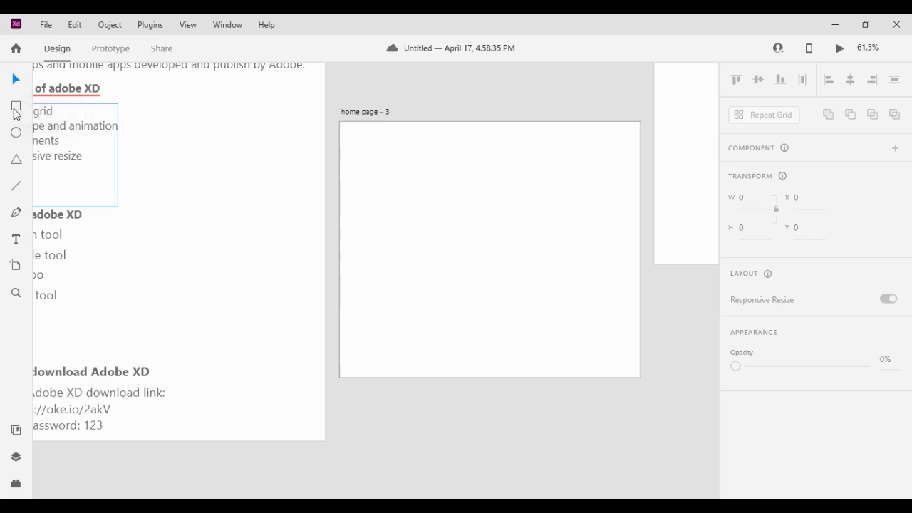
Draw a rectangle about 395 by 159 on home page – 3 and fill it with bright red
click(16, 112)
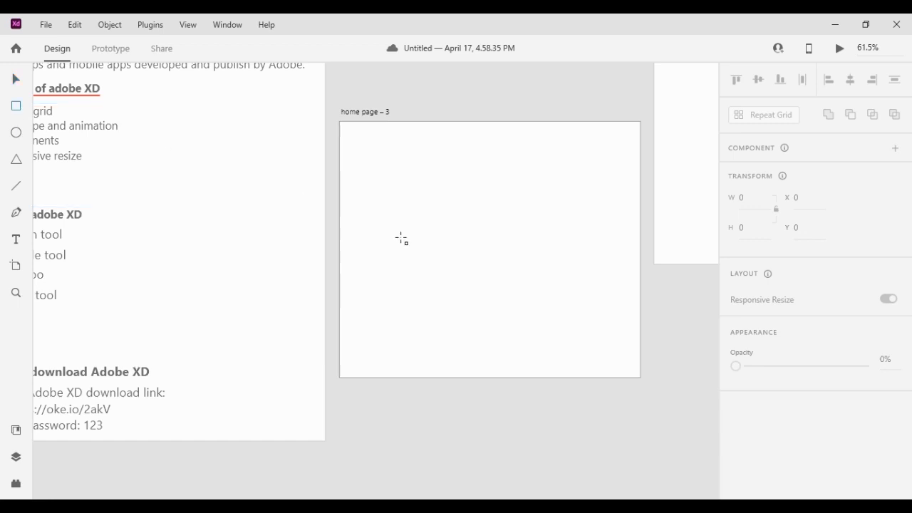
mouse_move(394, 179)
mouse_down()
mouse_move(434, 204)
mouse_move(521, 207)
mouse_move(556, 243)
mouse_up()
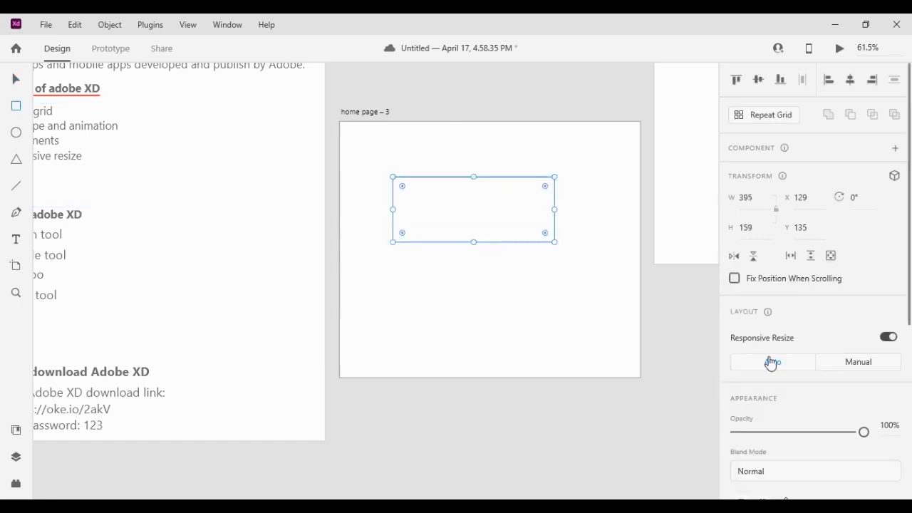
scroll(772, 362, down, 5)
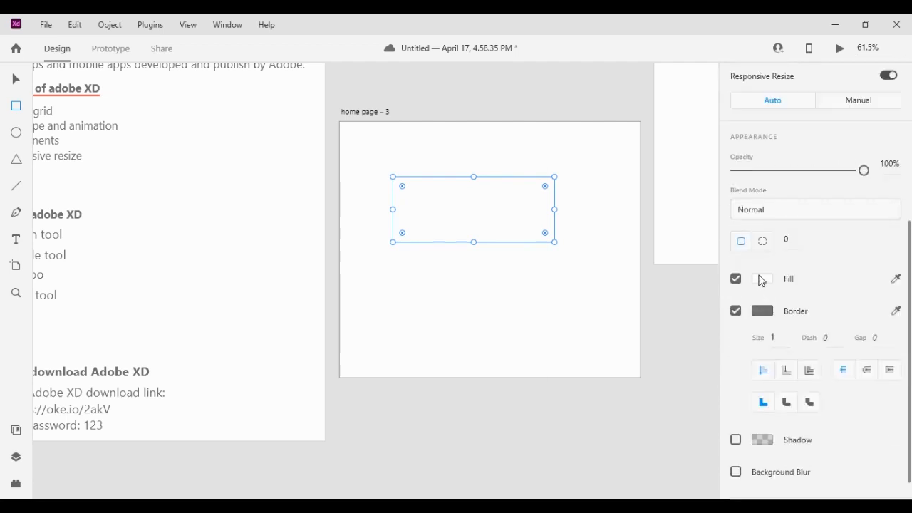
click(762, 278)
drag(655, 249, 664, 210)
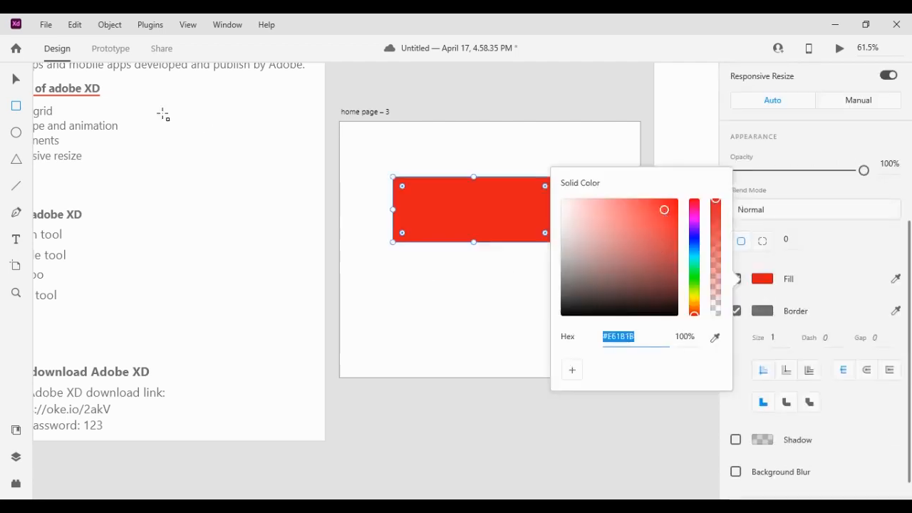
click(16, 83)
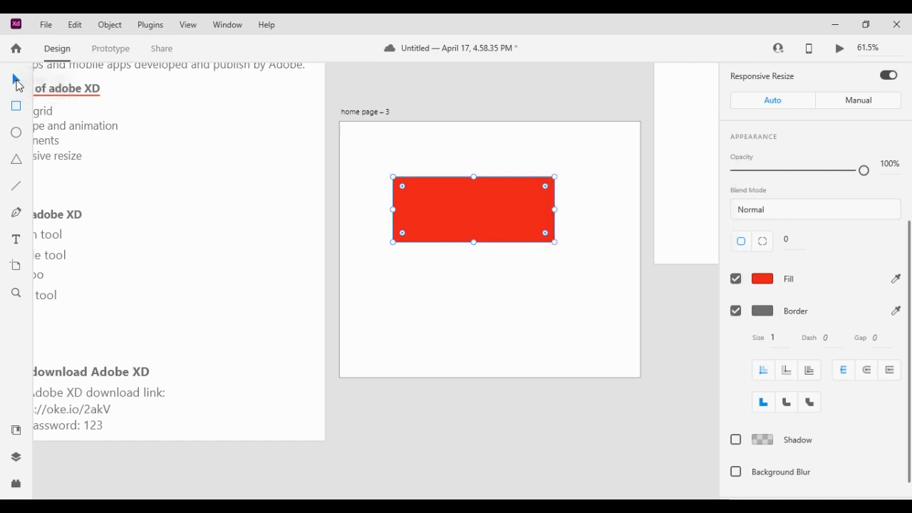
Move the red rectangle near the artboard's upper edge, to about X 178, Y 17
click(484, 276)
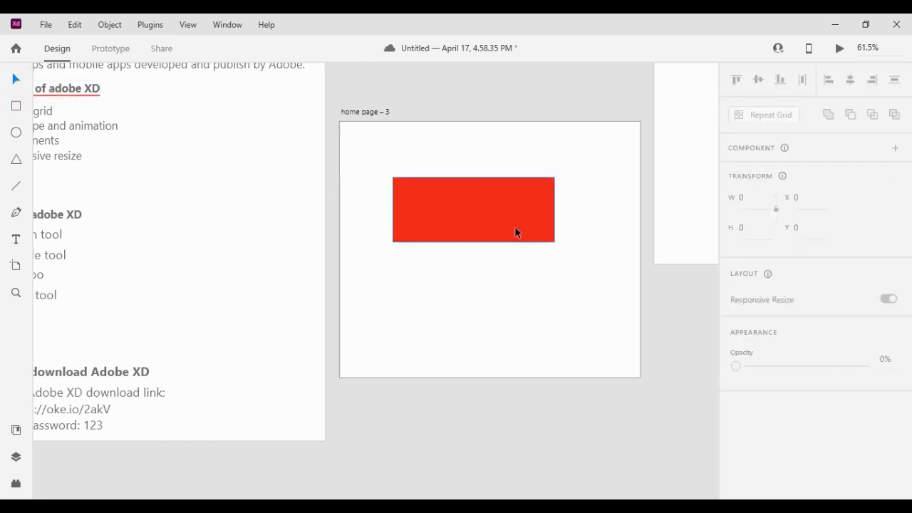
mouse_move(515, 226)
mouse_down()
mouse_move(509, 221)
mouse_move(508, 241)
mouse_move(515, 218)
mouse_move(518, 227)
mouse_up()
drag(464, 220, 478, 175)
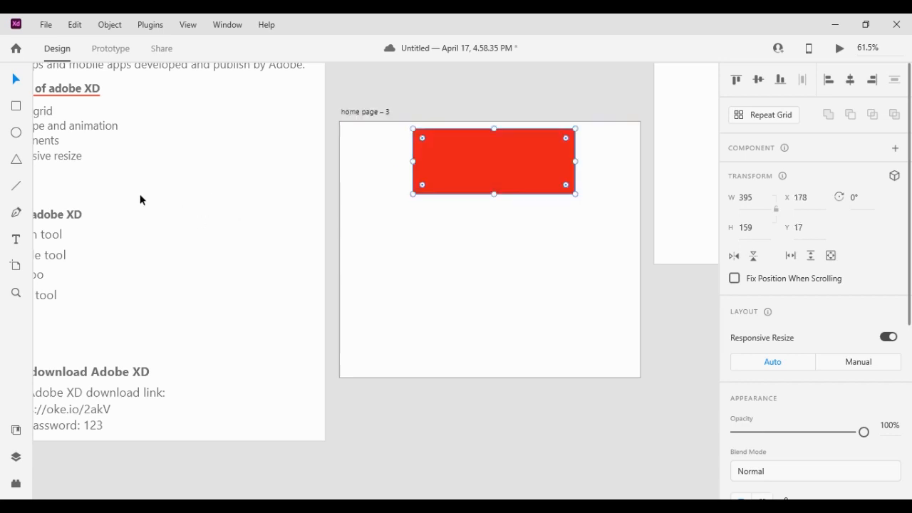
Draw a circle about 194 in diameter below the red rectangle on home page – 3 with the Ellipse tool
click(17, 138)
click(463, 246)
drag(463, 245, 460, 257)
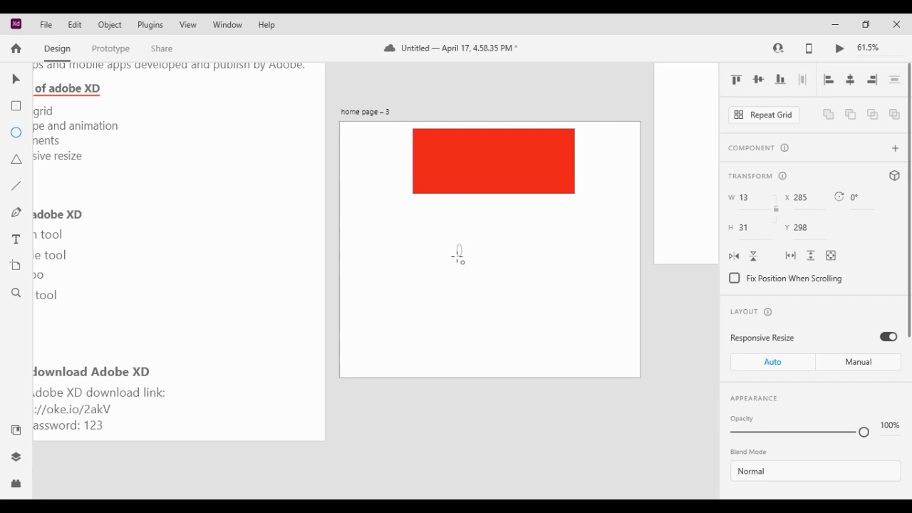
mouse_move(459, 257)
mouse_down()
mouse_move(536, 334)
mouse_move(494, 283)
mouse_move(553, 336)
mouse_move(526, 281)
mouse_move(540, 316)
mouse_move(519, 289)
mouse_move(542, 325)
mouse_up()
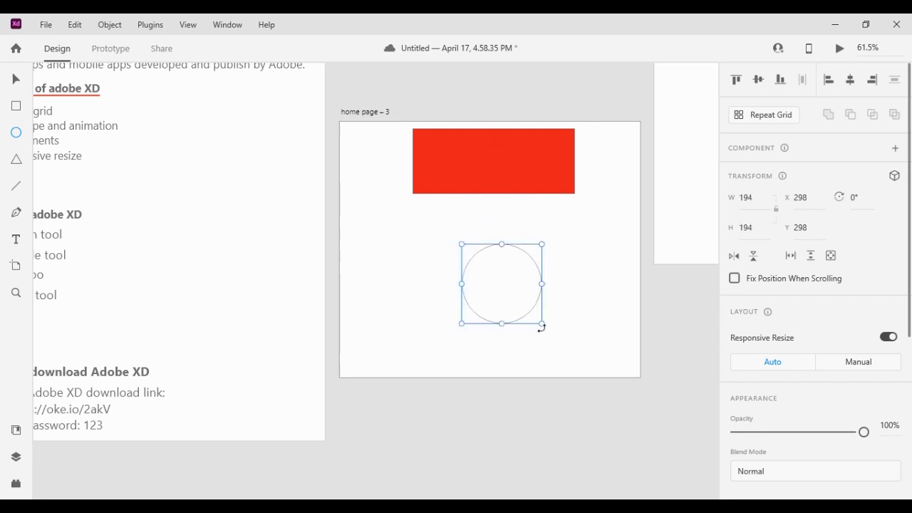
Fill the circle with blue #1313DE and open its path for editing
click(19, 83)
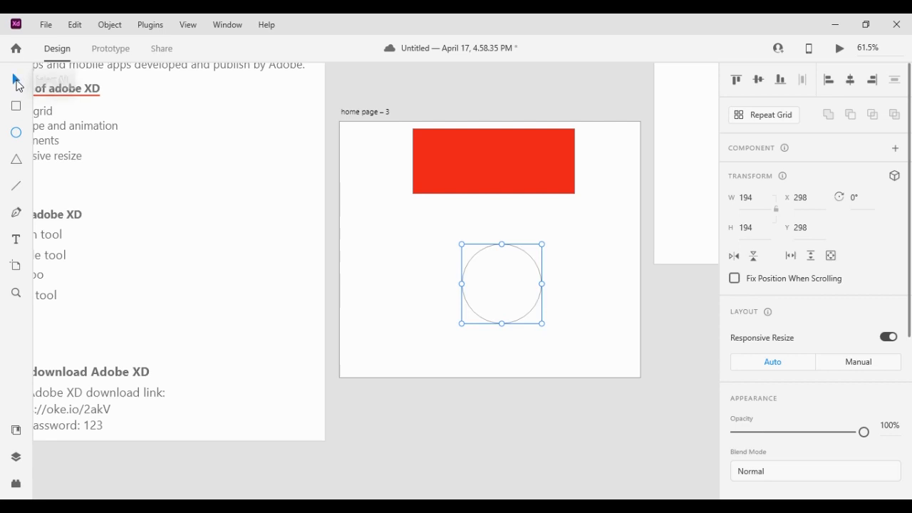
scroll(808, 381, down, 3)
scroll(809, 381, down, 1)
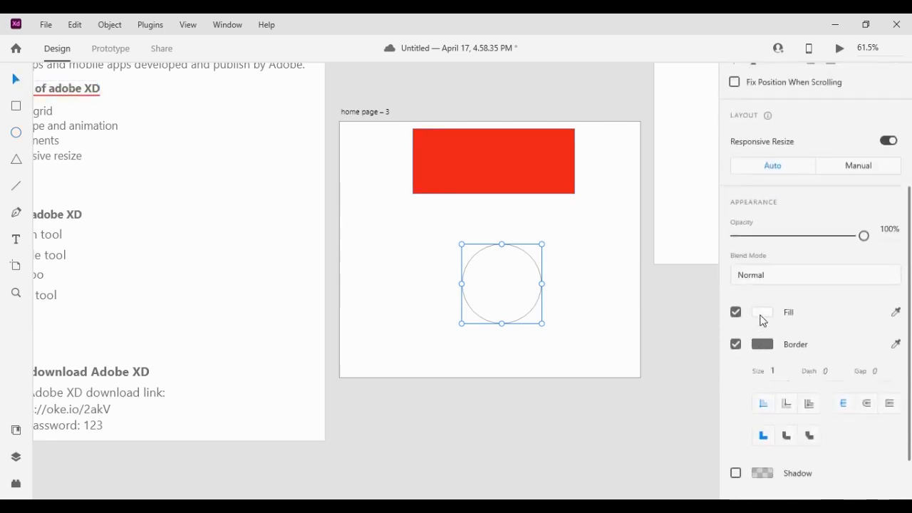
click(763, 314)
click(695, 275)
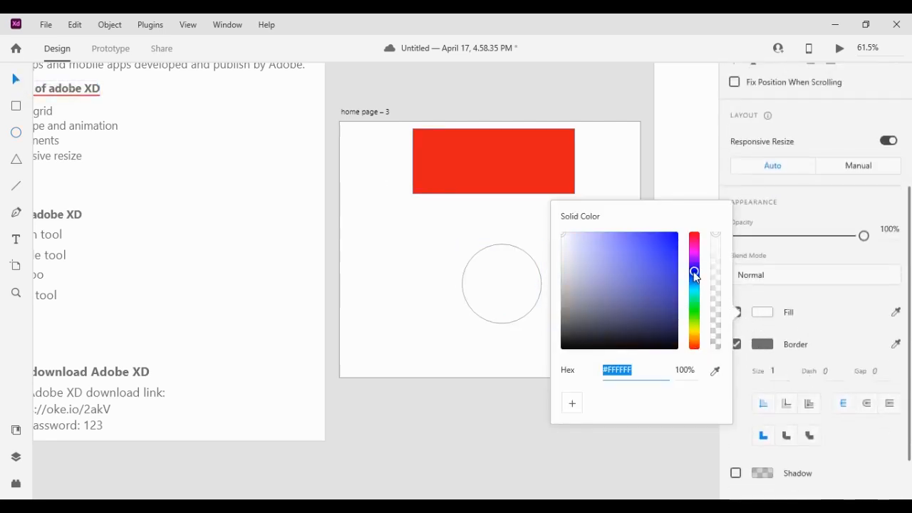
click(669, 247)
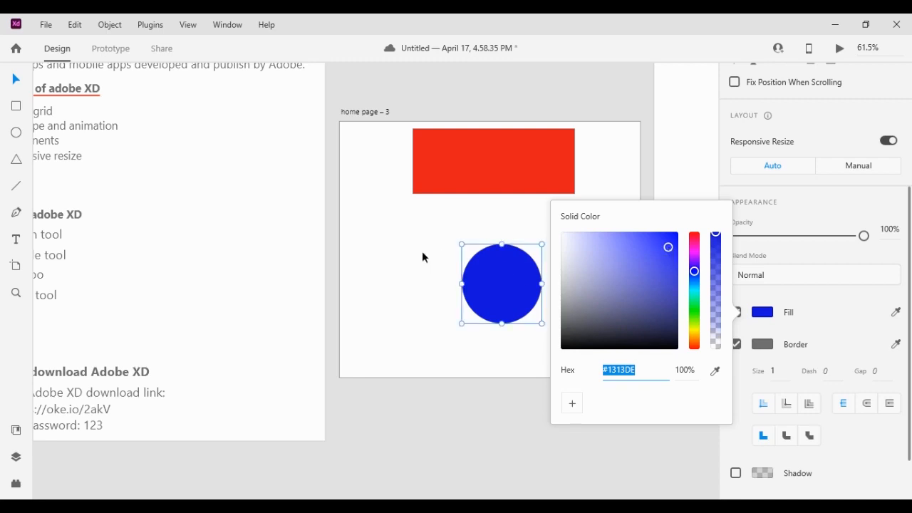
click(425, 257)
double_click(512, 290)
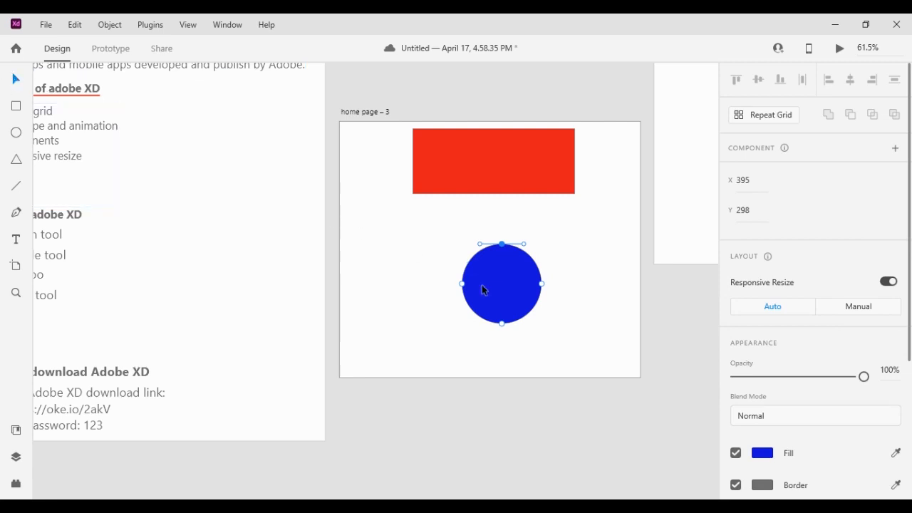
Leave the circle's path editing and move the circle over the middle of the red rectangle, to about X 269, Y 0
drag(503, 299, 505, 271)
double_click(523, 274)
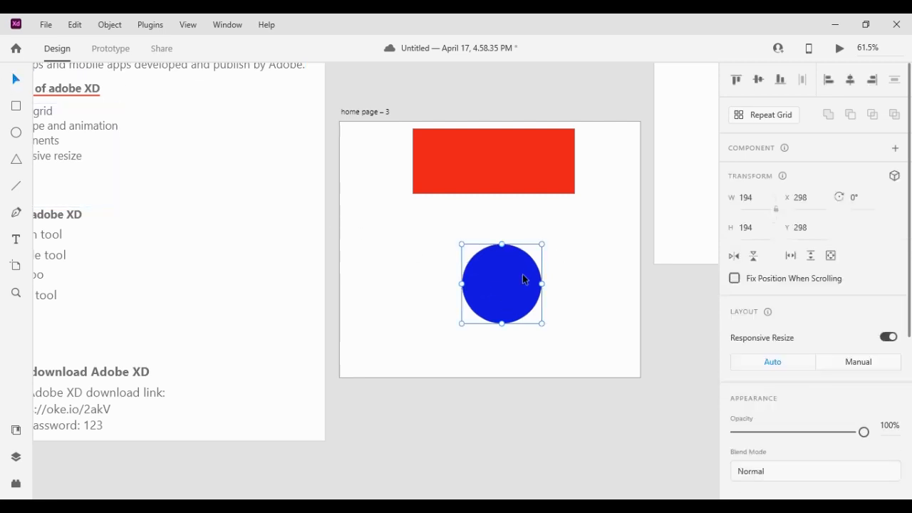
double_click(522, 274)
double_click(520, 278)
key(Escape)
drag(518, 282, 508, 168)
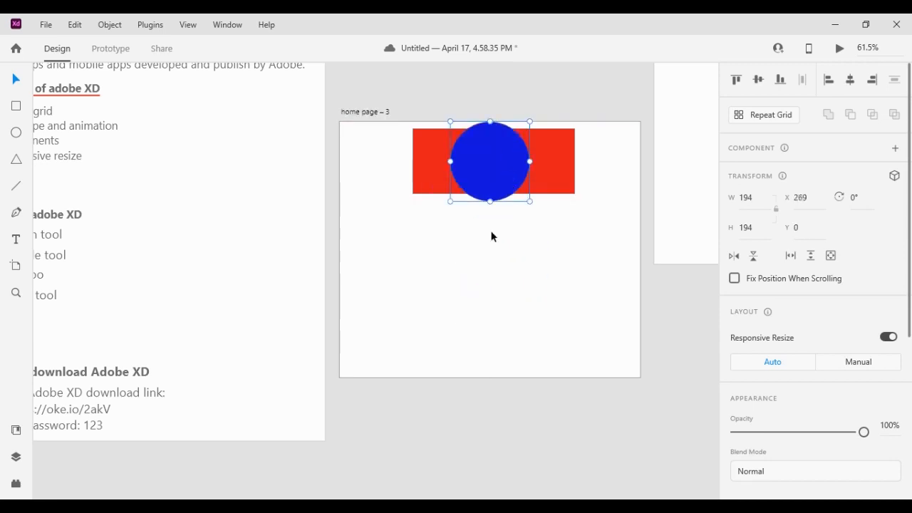
click(420, 266)
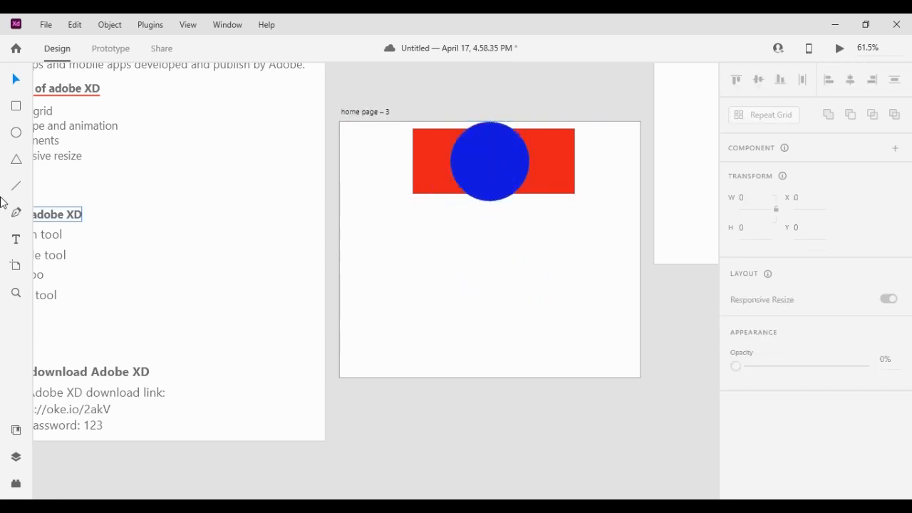
Draw a triangle about 237 by 205 below the circle on home page – 3 with the Polygon tool
click(17, 161)
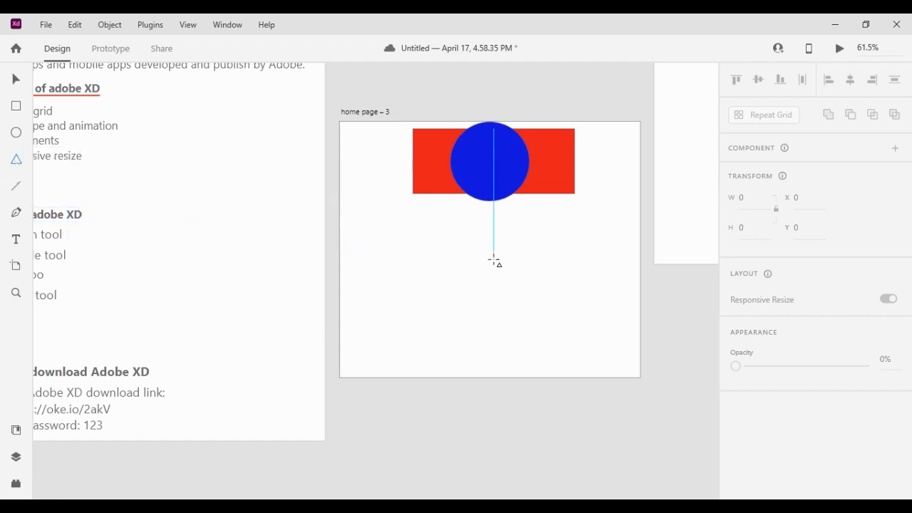
click(462, 251)
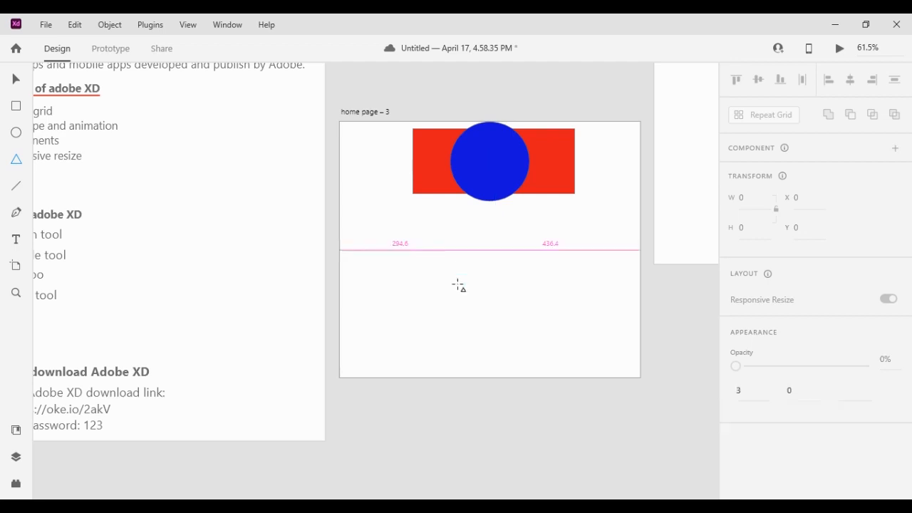
drag(469, 300, 561, 352)
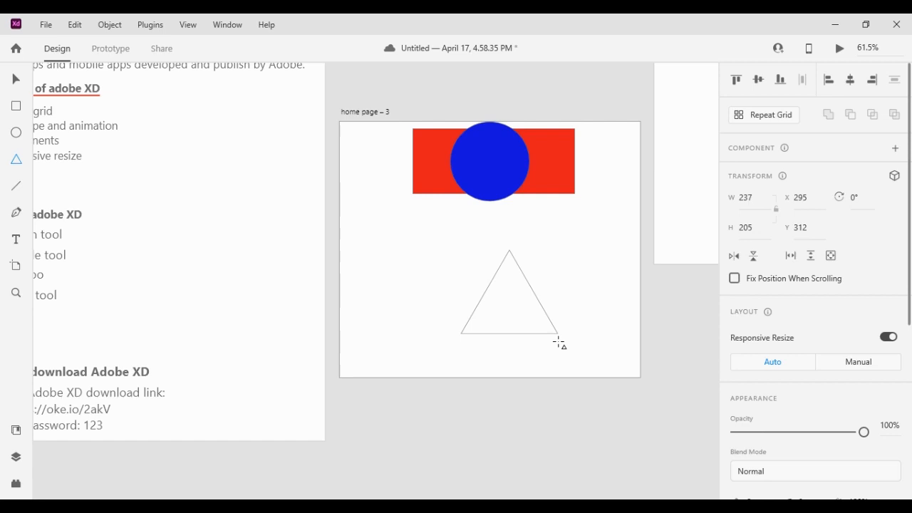
drag(558, 343, 558, 343)
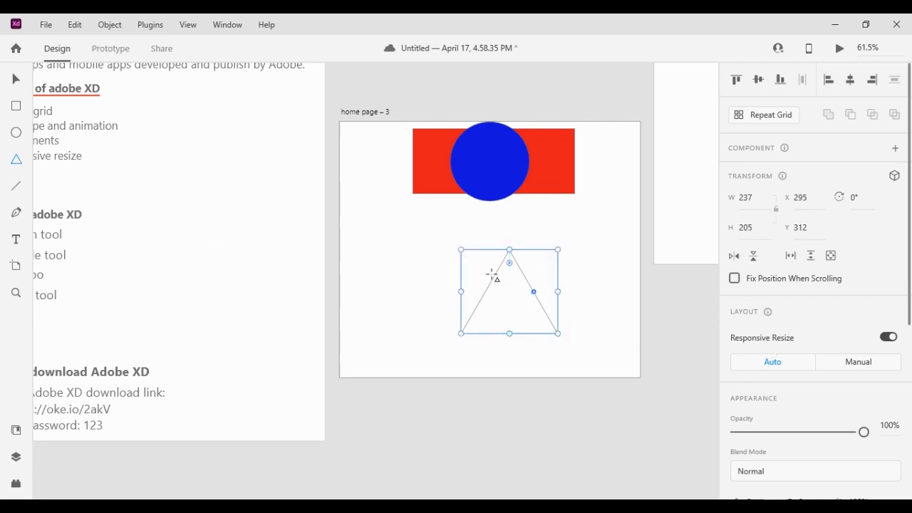
Fill the triangle with purple and move it over the red rectangle's right end, to about X 433, Y 0
click(15, 79)
click(476, 300)
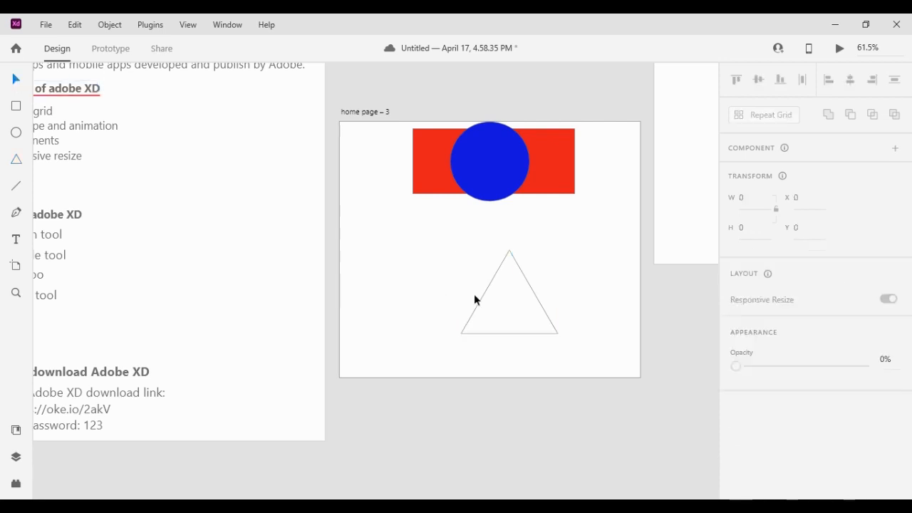
click(517, 316)
scroll(784, 385, down, 5)
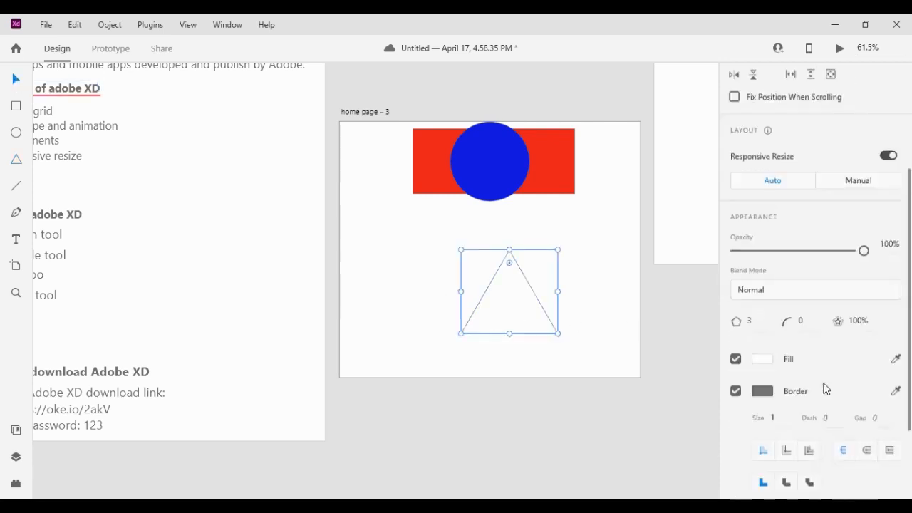
click(763, 345)
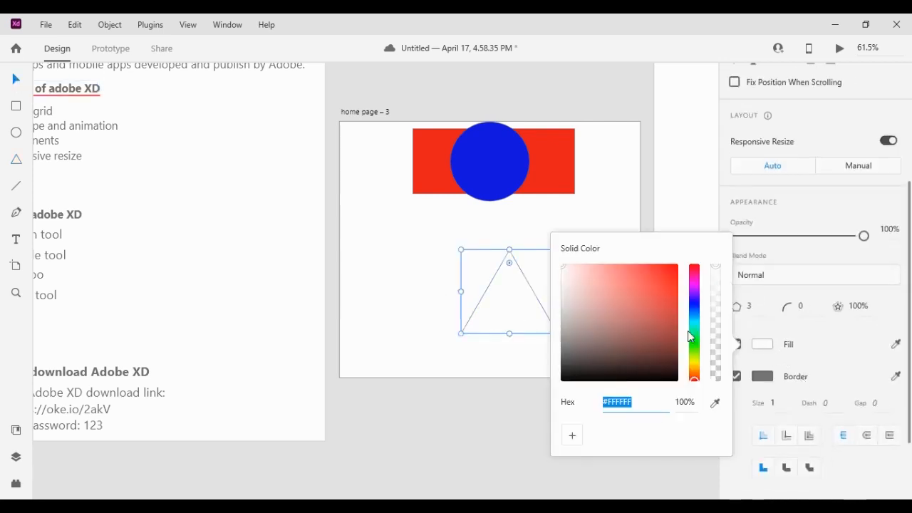
click(694, 288)
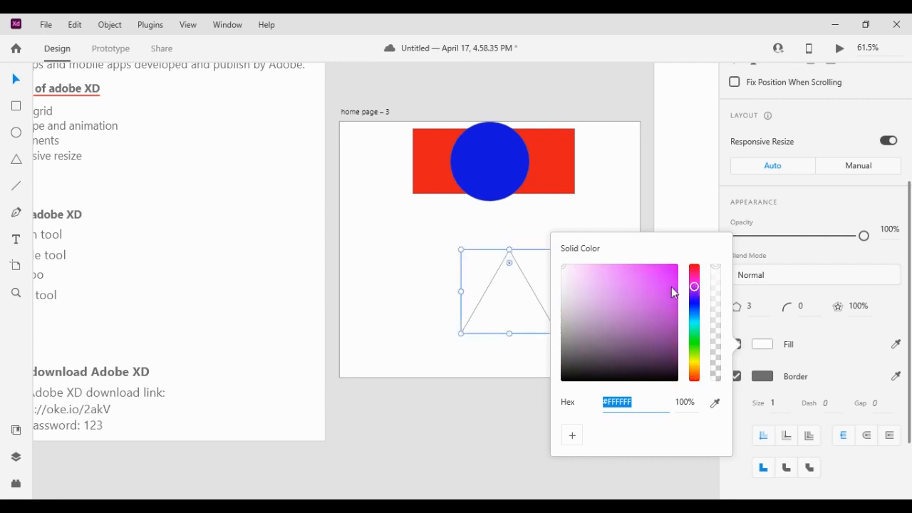
click(663, 284)
click(437, 261)
click(496, 293)
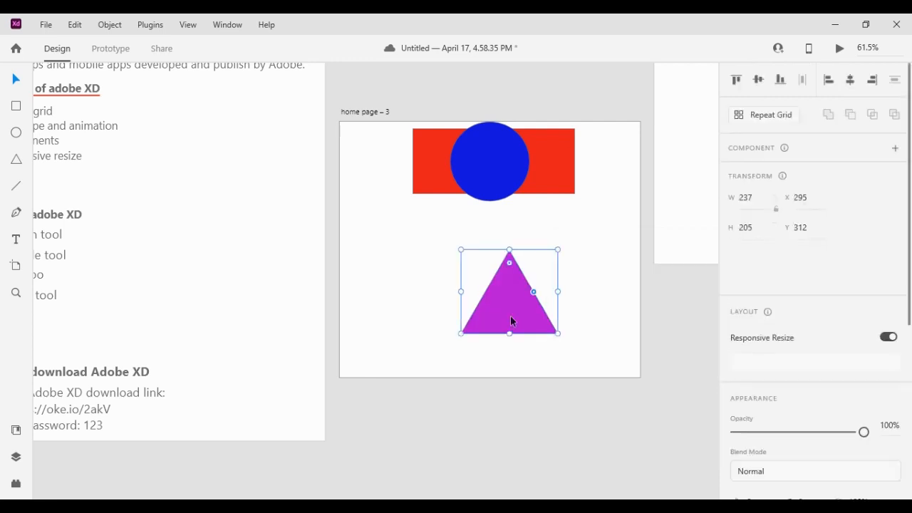
drag(513, 321, 566, 187)
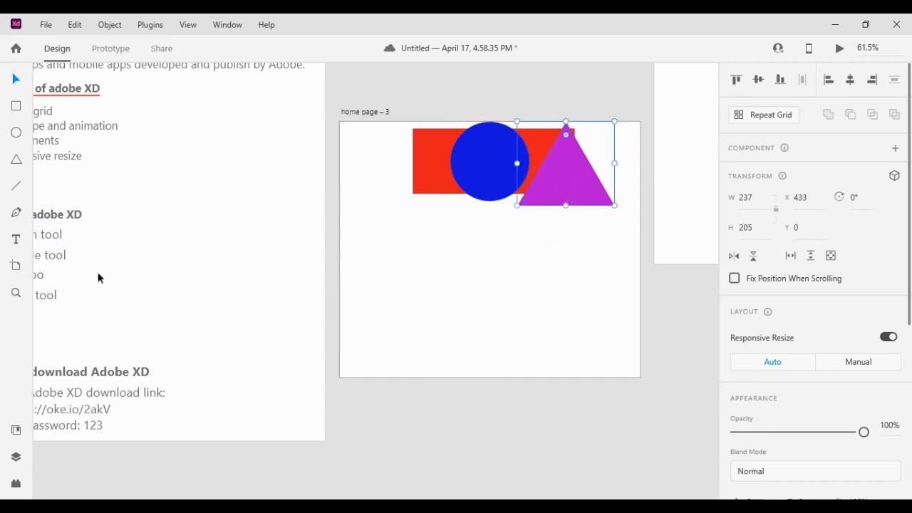
drag(100, 278, 195, 271)
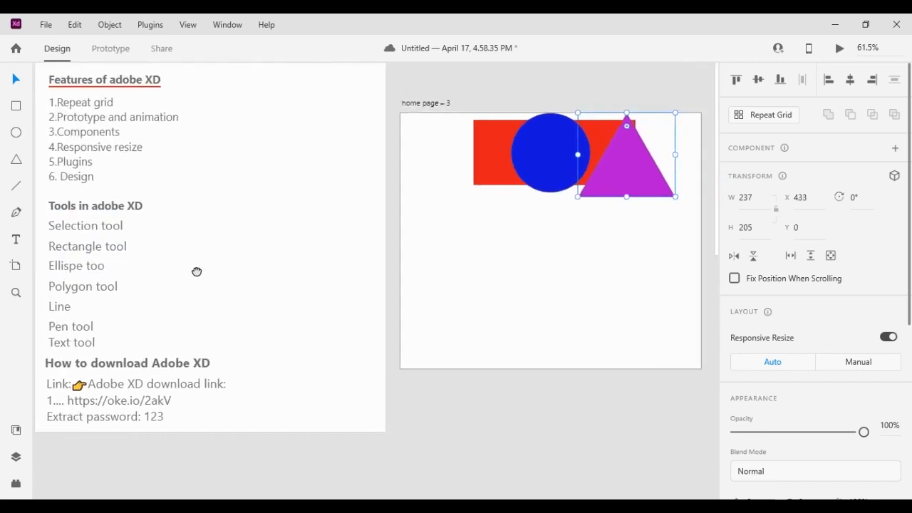
click(63, 317)
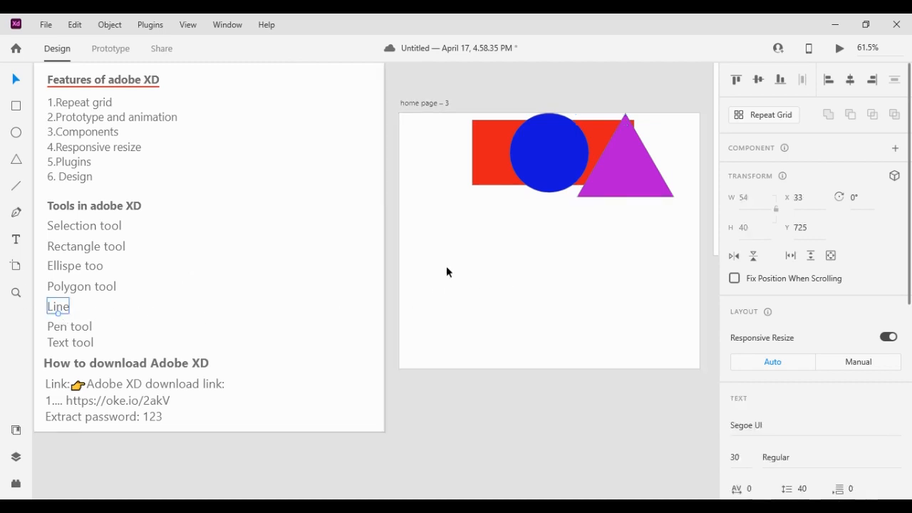
click(19, 188)
drag(441, 275, 608, 270)
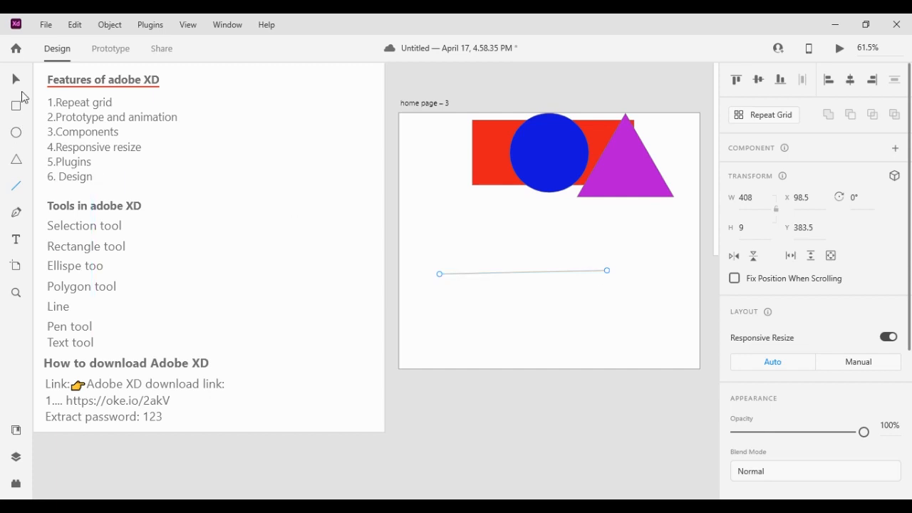
click(17, 79)
key(Delete)
Draw a horizontal line about 412 long in the lower half of home page – 3 with the Line tool
click(17, 189)
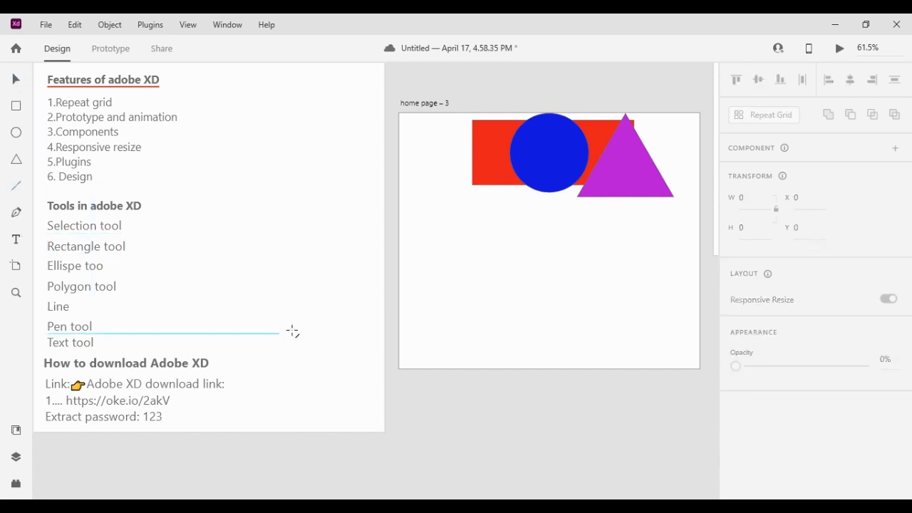
drag(442, 292, 612, 291)
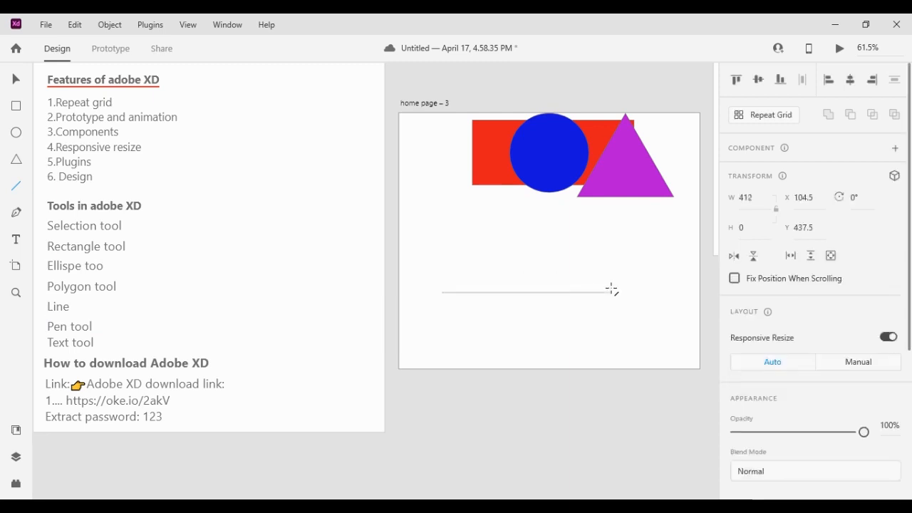
key(v)
Give the line a red #F11919 border of size 3 and move it just below the red rectangle, to about X 160, Y 232.5
scroll(792, 410, down, 5)
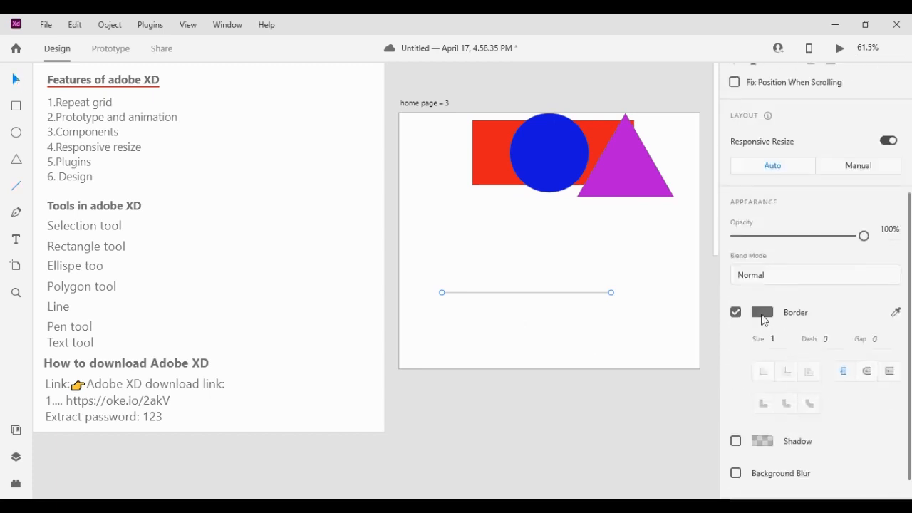
click(764, 318)
click(666, 229)
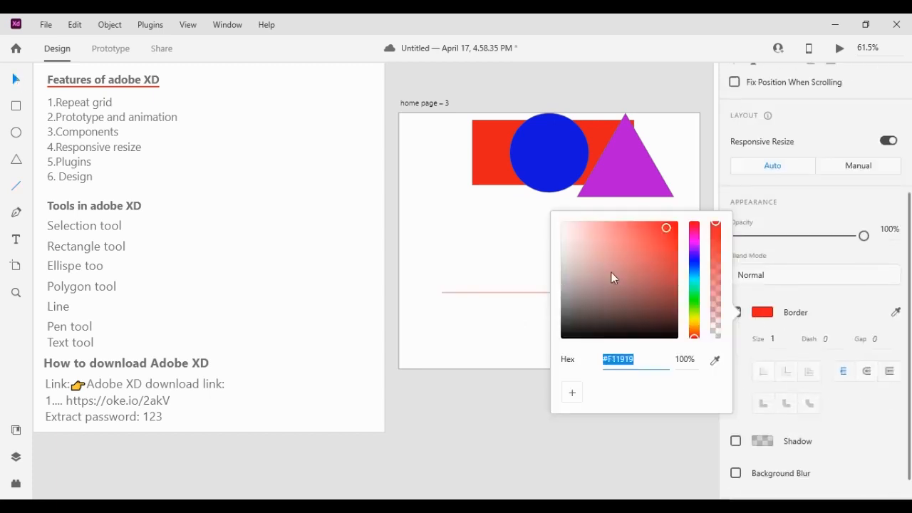
click(779, 340)
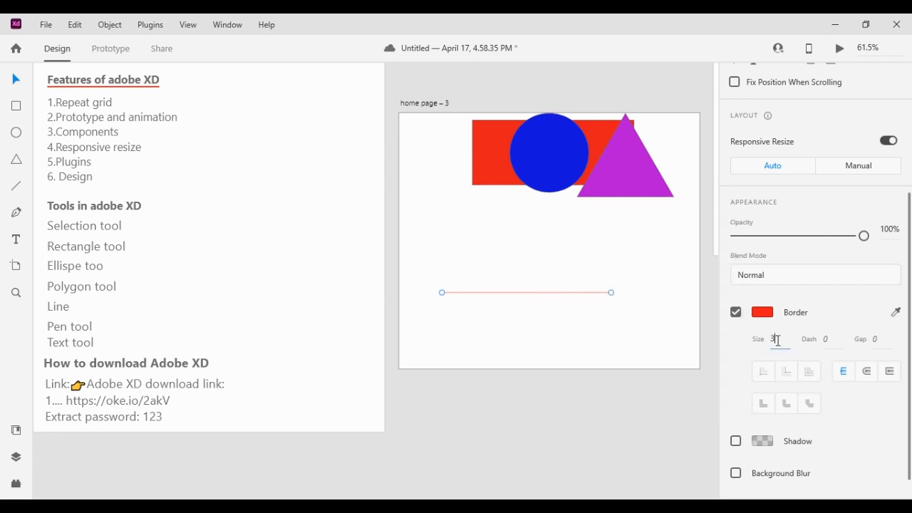
click(525, 335)
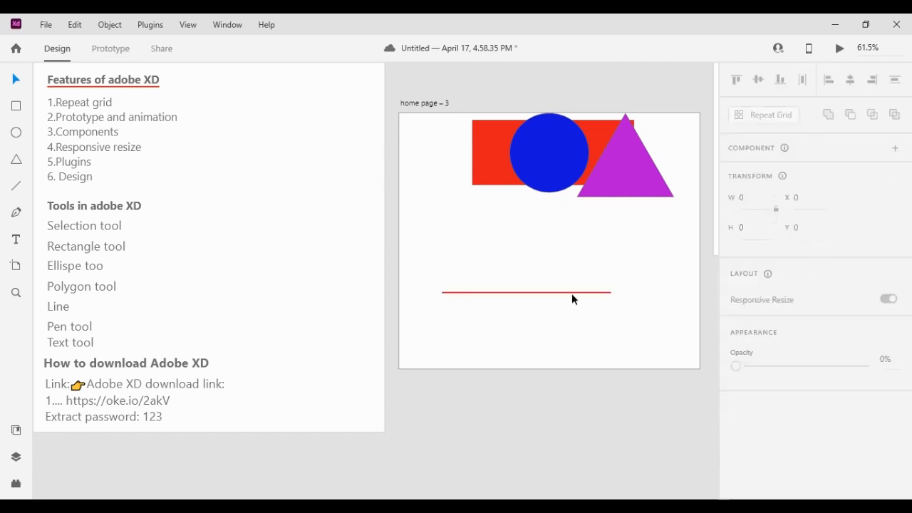
drag(571, 292, 594, 210)
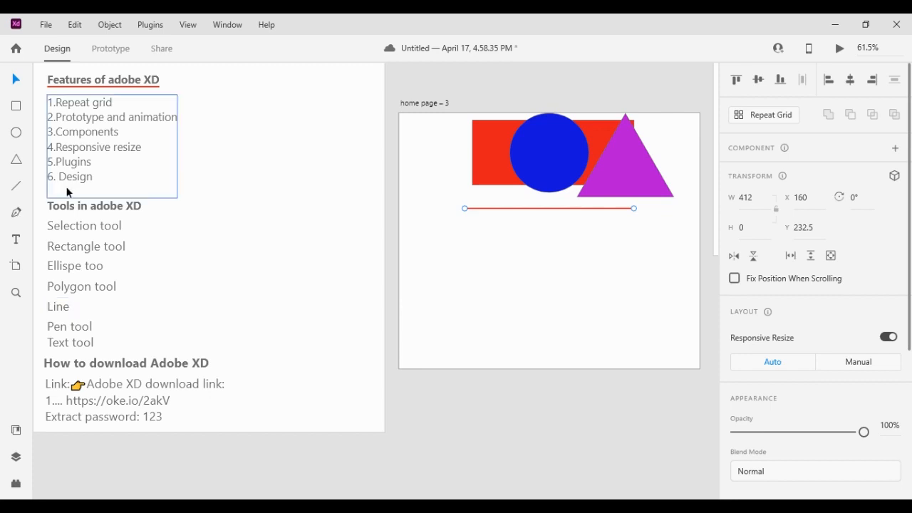
click(77, 328)
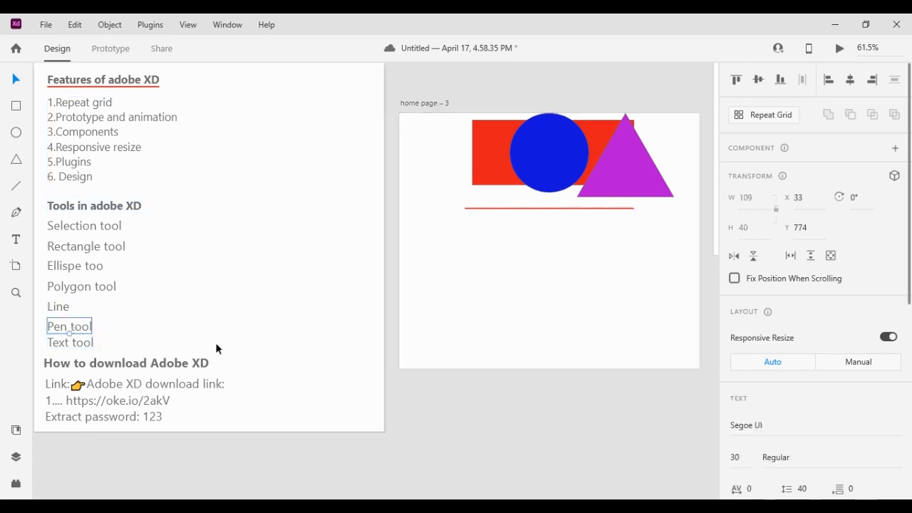
click(17, 218)
click(525, 250)
click(519, 331)
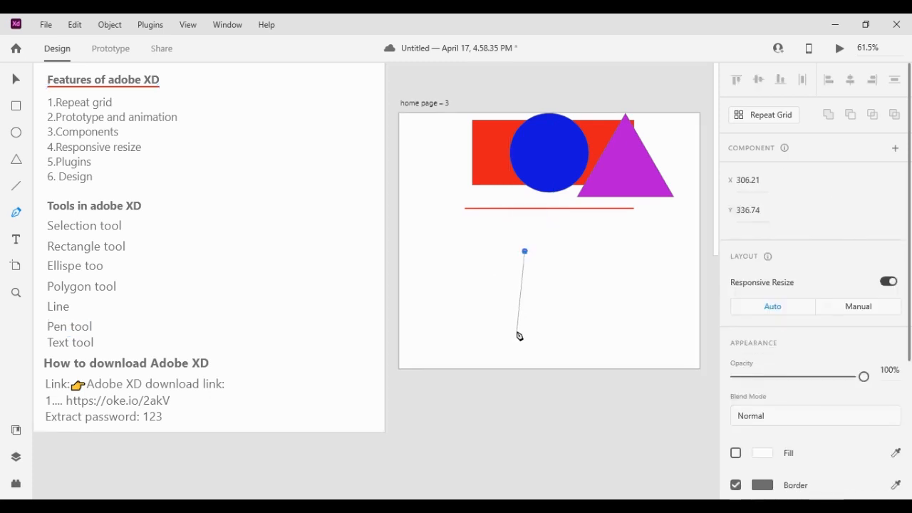
click(585, 331)
click(524, 251)
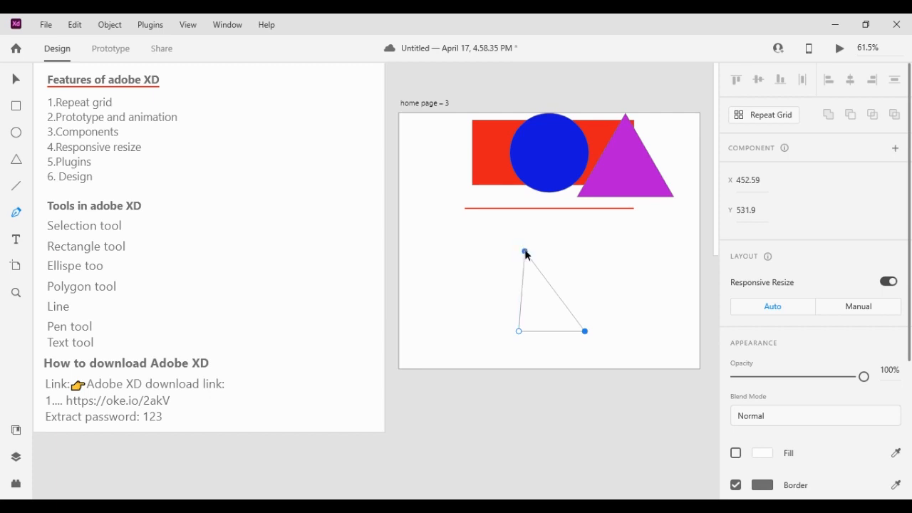
key(Escape)
click(462, 277)
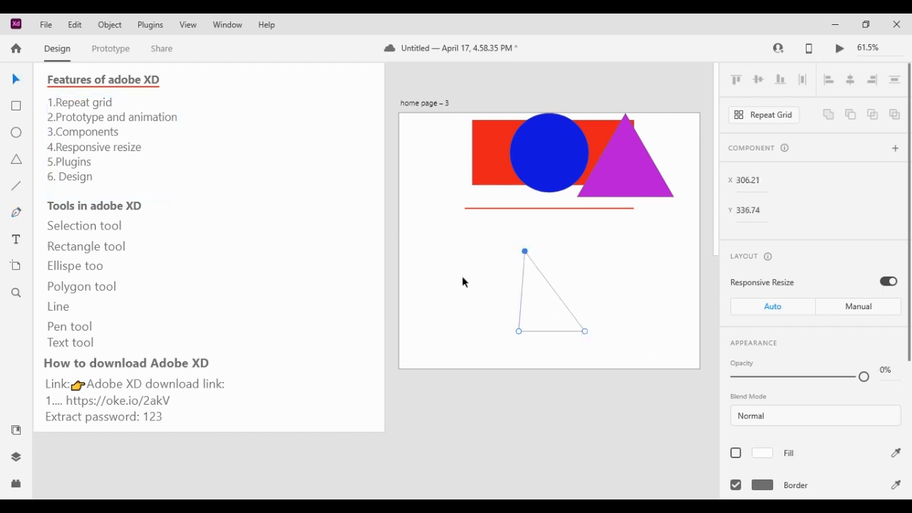
click(572, 334)
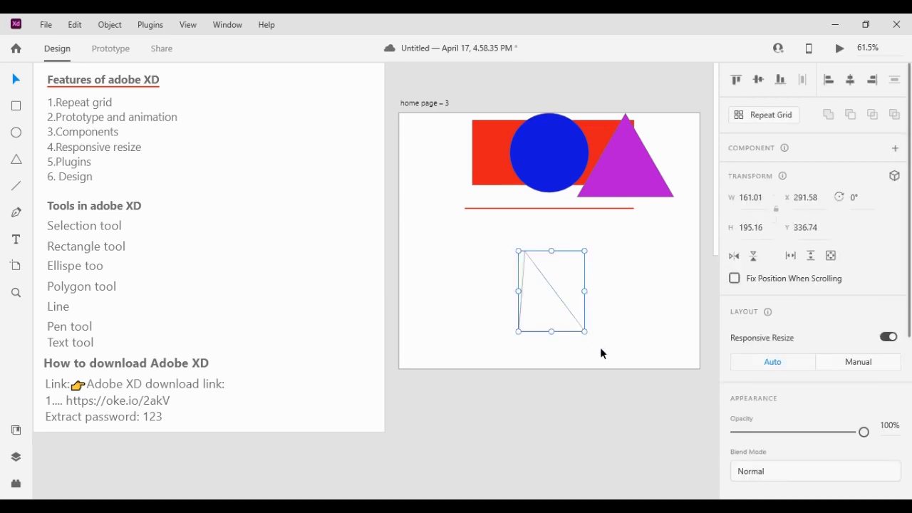
key(Delete)
Draw a closed, curved three-point shape about 245 by 183 below the red line with the Pen tool
click(16, 213)
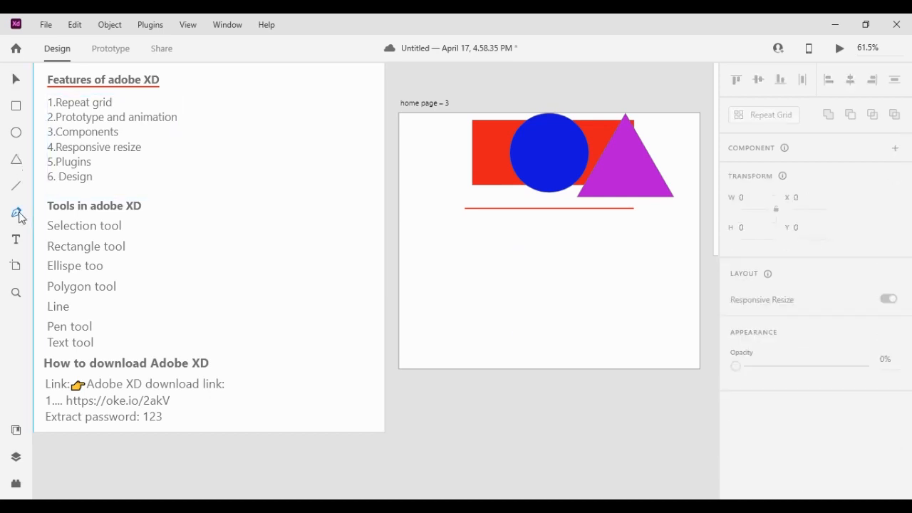
click(472, 259)
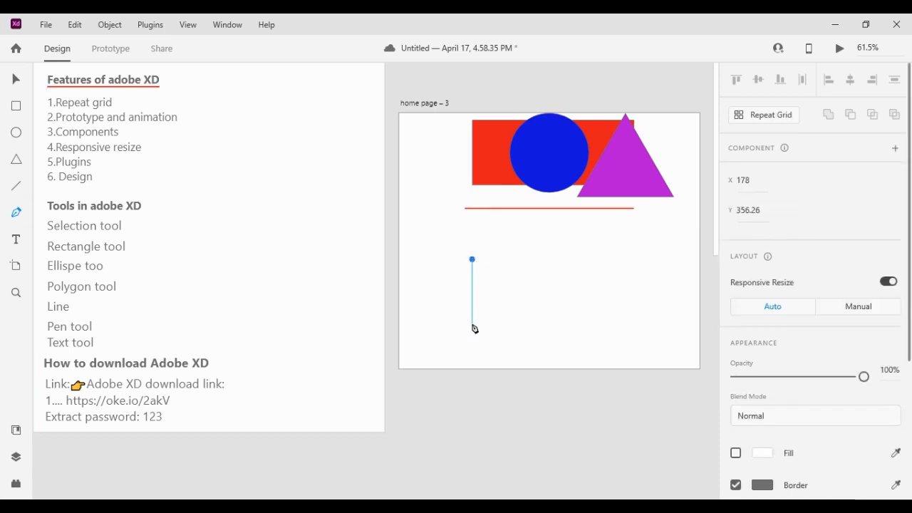
drag(473, 325, 549, 349)
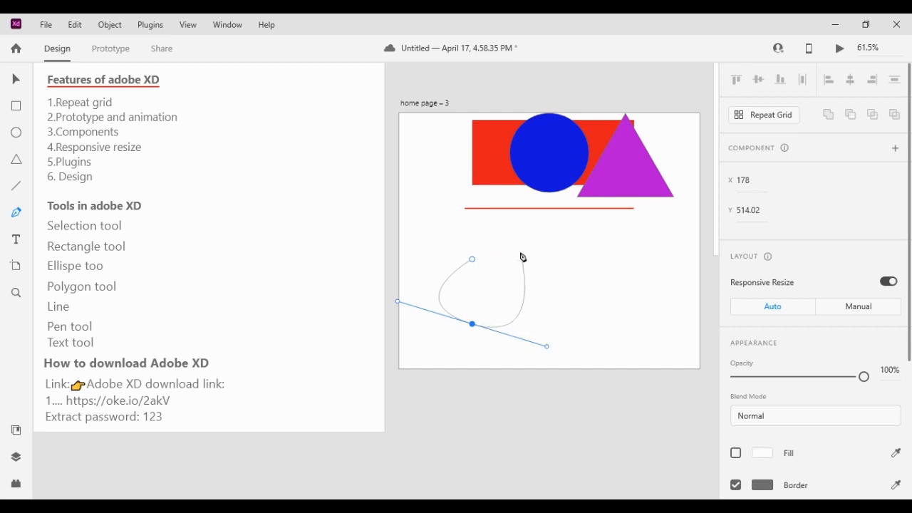
drag(521, 253, 489, 261)
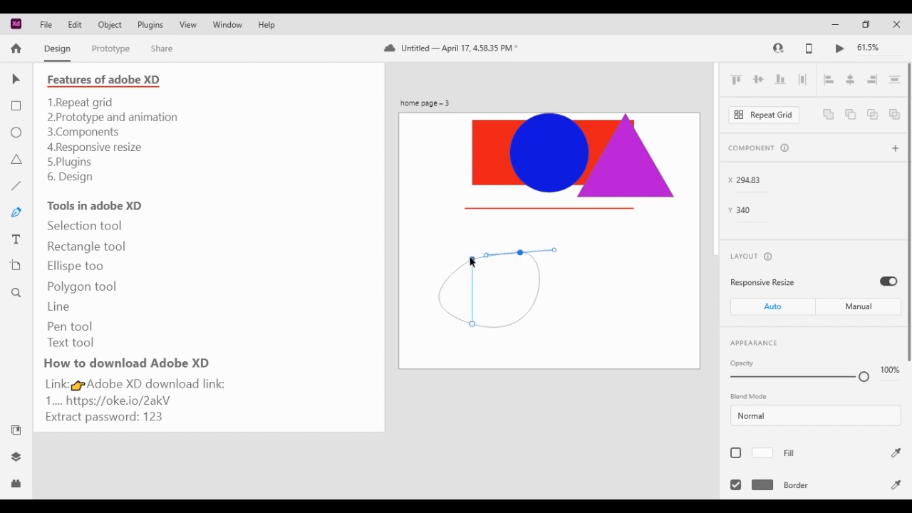
click(472, 260)
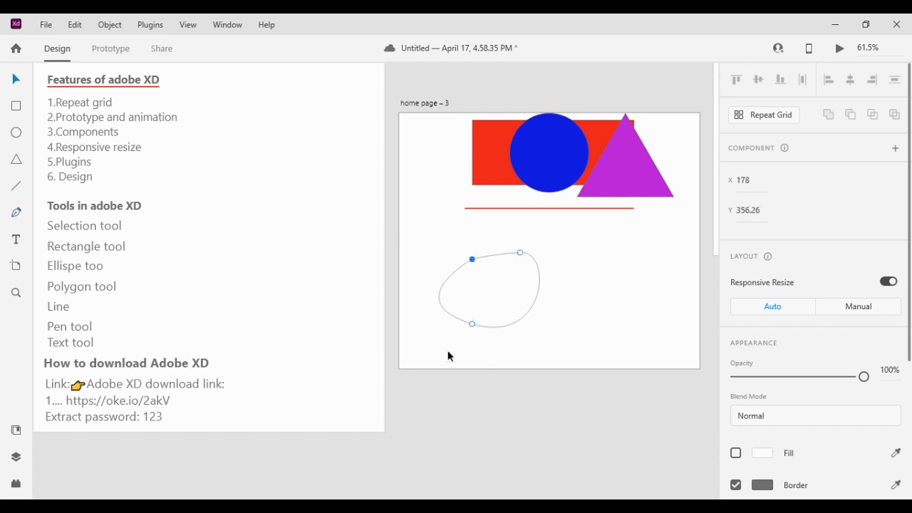
click(18, 217)
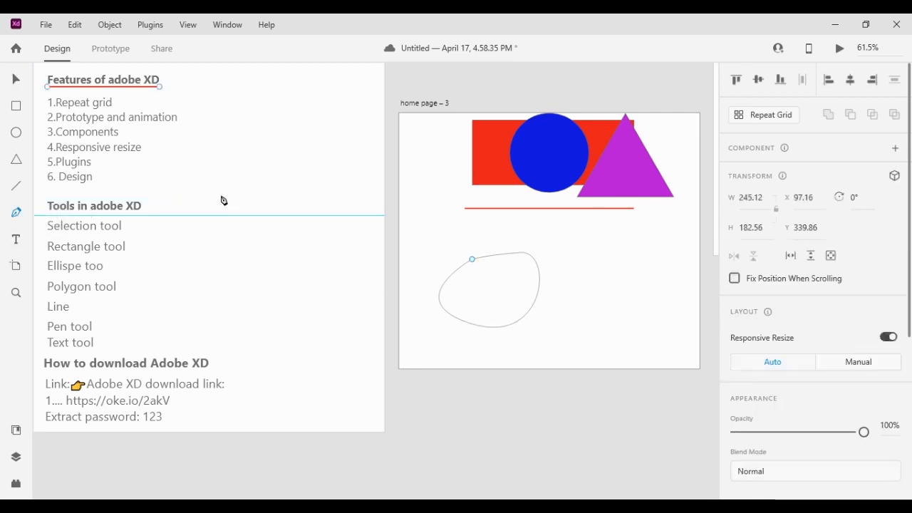
key(Escape)
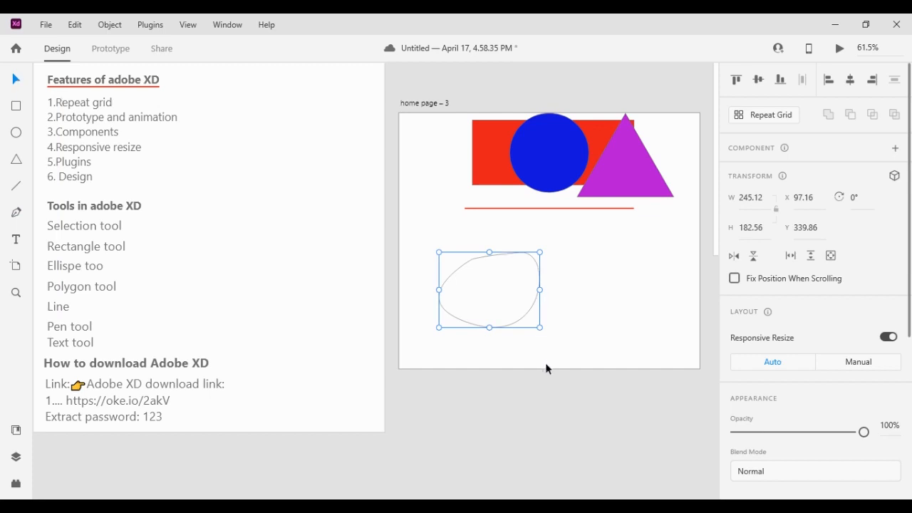
Delete the curved pen shape and add the text "Introduction to Adobe Xd" below the blue circle on home page – 3
key(Delete)
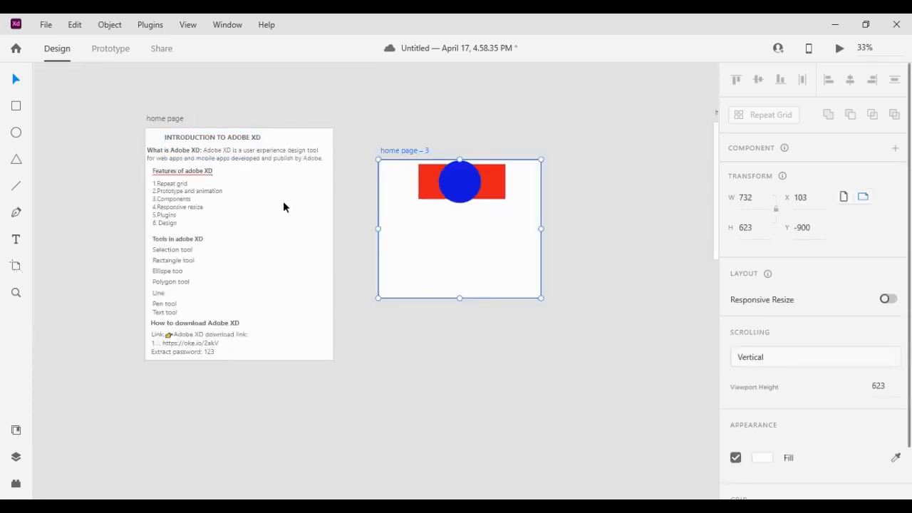
scroll(284, 201, up, 3)
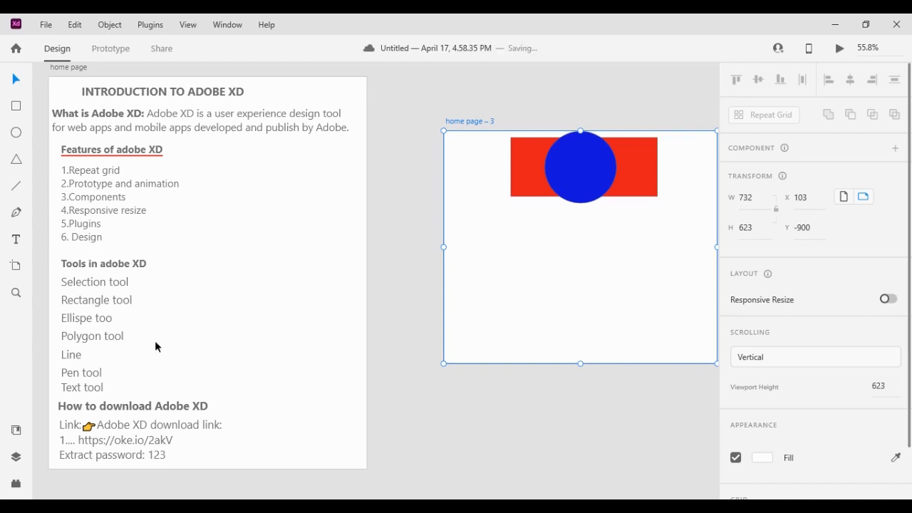
click(91, 387)
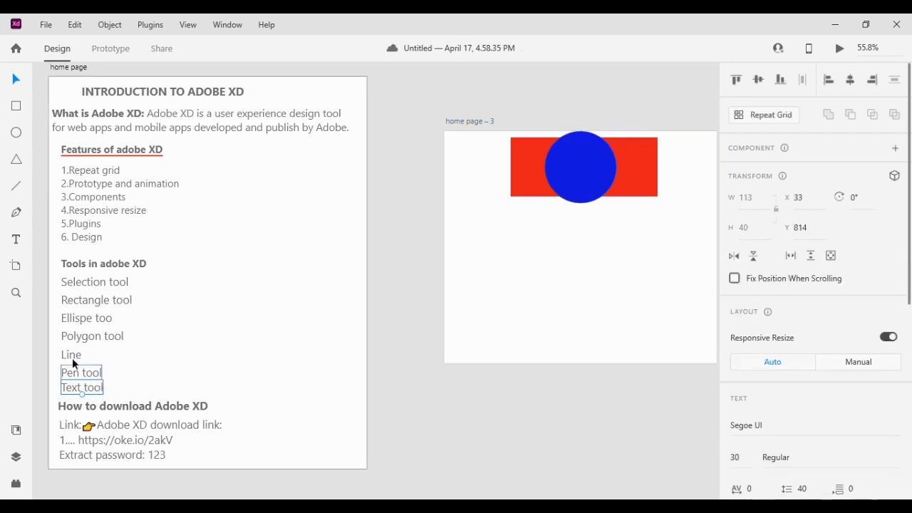
click(17, 242)
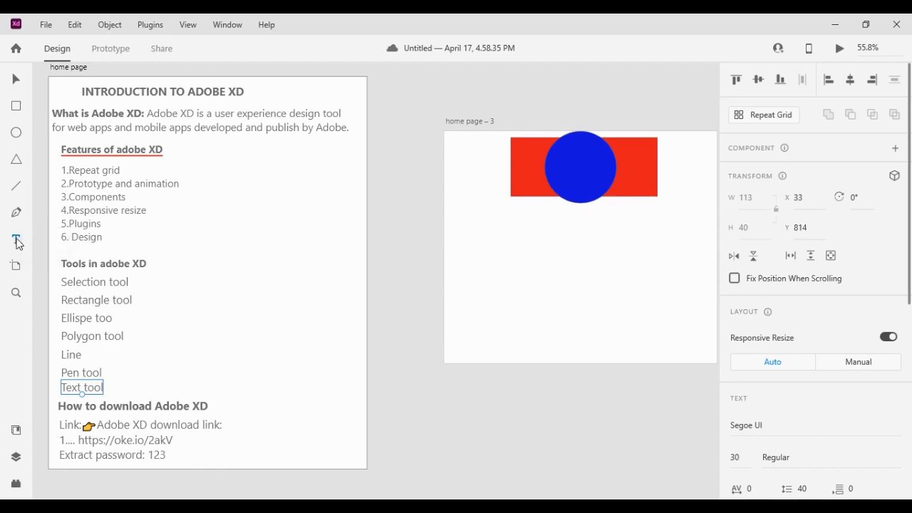
click(541, 270)
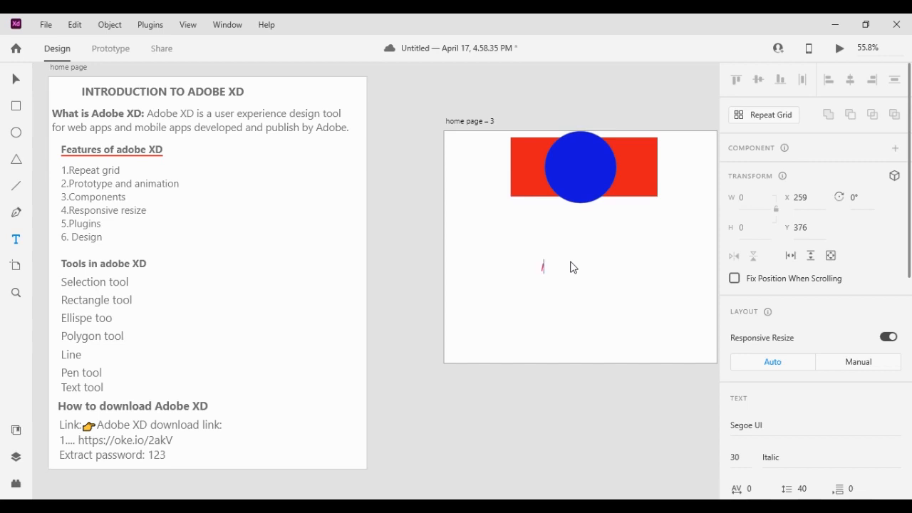
text(roduction to Adobe Xd)
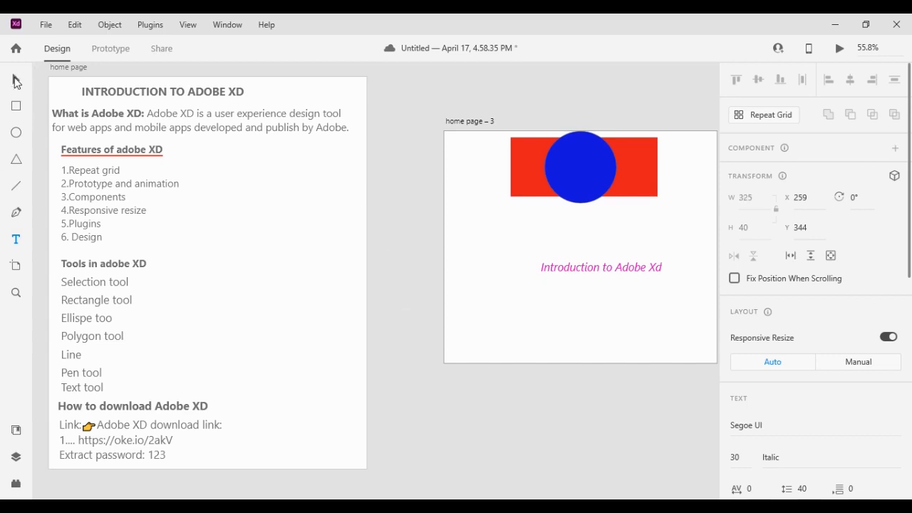
Move the text closer to the shapes, to about X 160, Y 312, and change its fill to a pinkish red
click(17, 80)
drag(634, 276, 599, 264)
scroll(823, 351, down, 5)
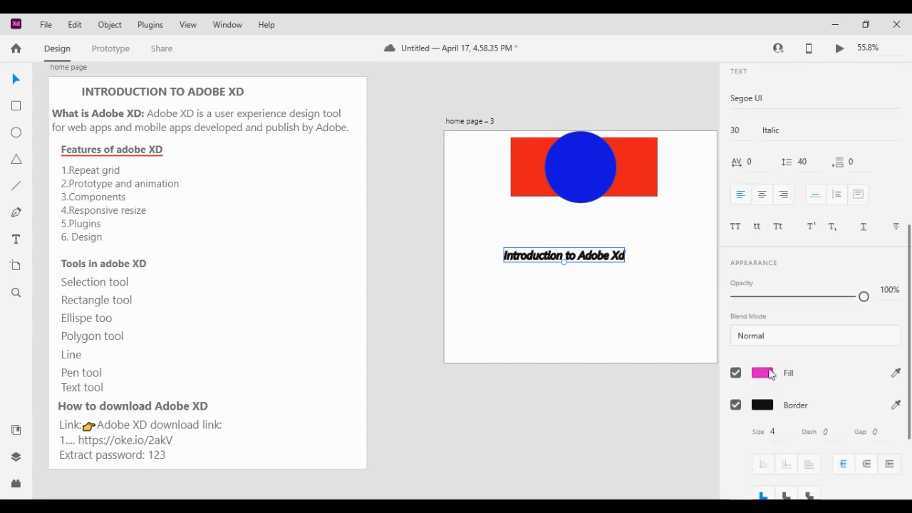
click(763, 373)
drag(655, 319, 643, 304)
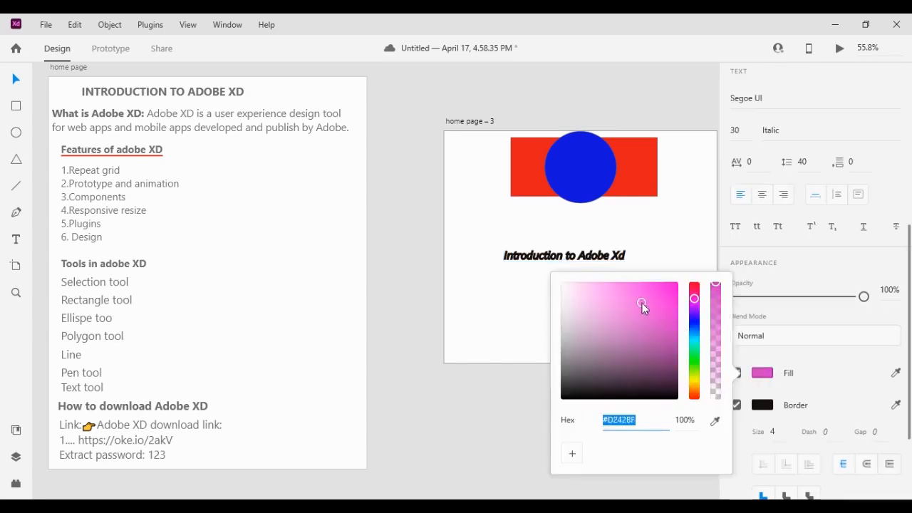
click(606, 293)
click(695, 289)
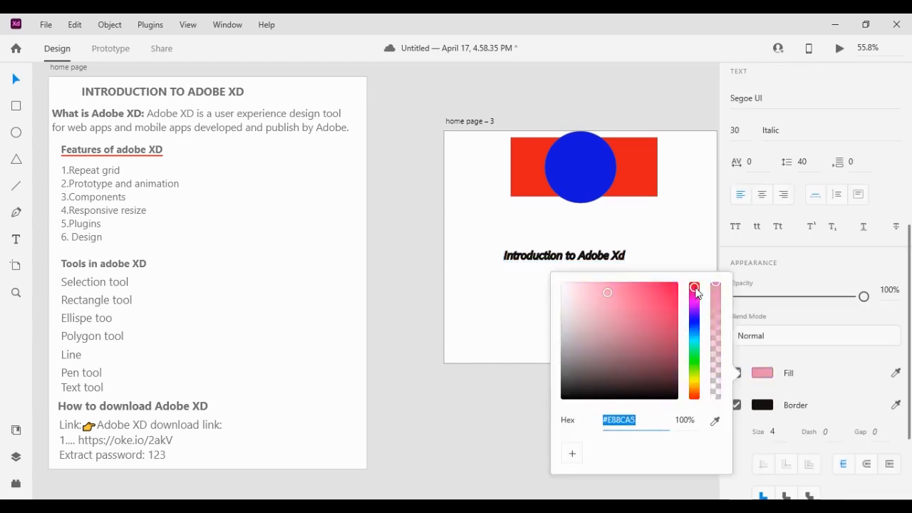
click(638, 303)
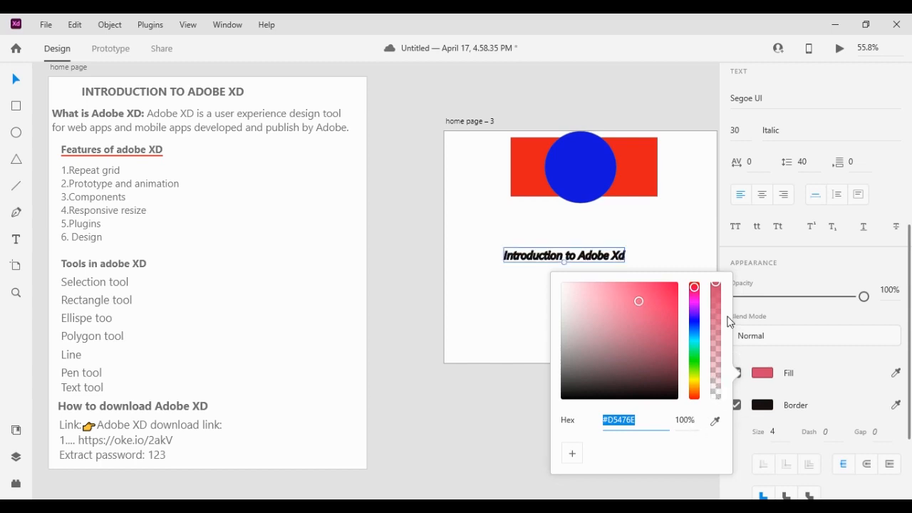
click(665, 247)
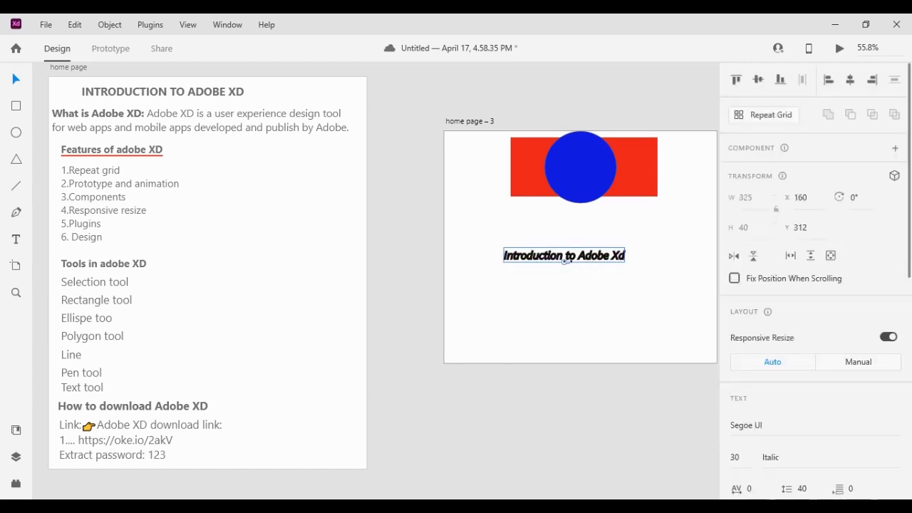
Enlarge the "Introduction to Adobe Xd" text to size 41 and turn off its border
mouse_move(564, 261)
mouse_down()
mouse_move(562, 285)
mouse_move(568, 268)
mouse_up()
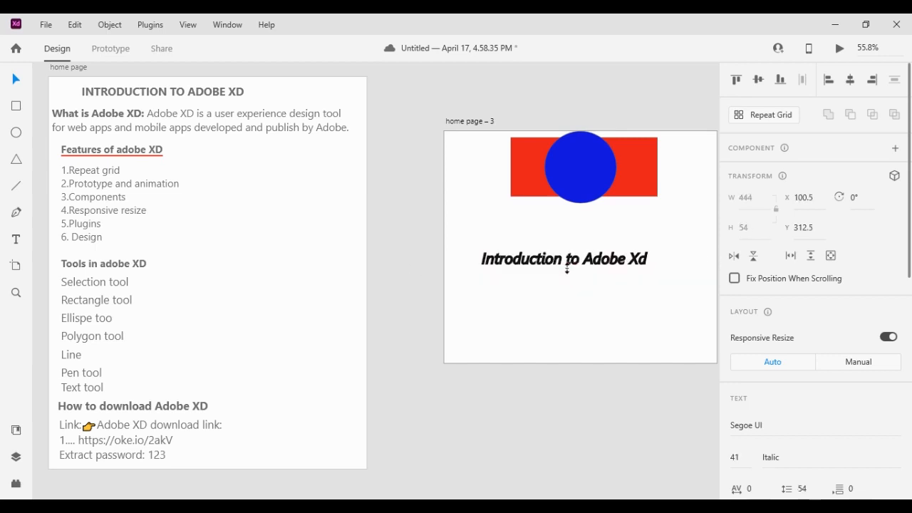
scroll(818, 338, down, 1)
scroll(819, 338, down, 5)
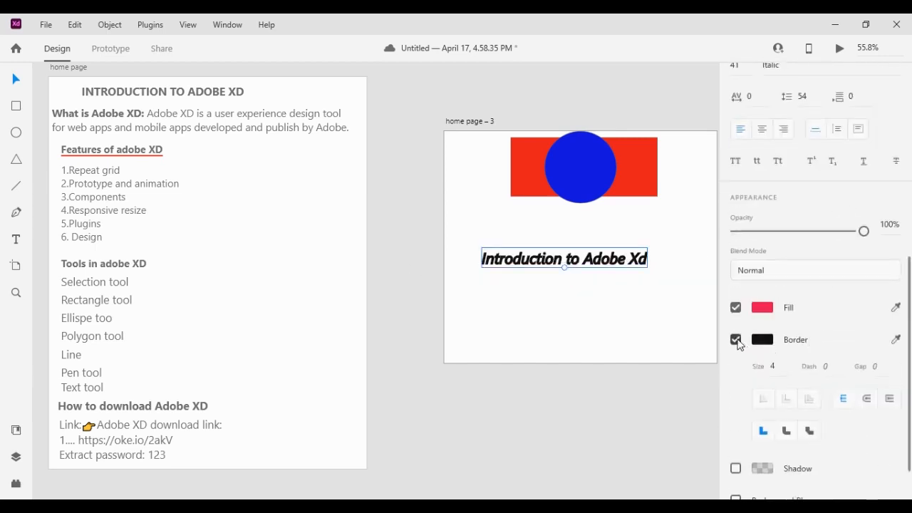
click(737, 344)
click(533, 264)
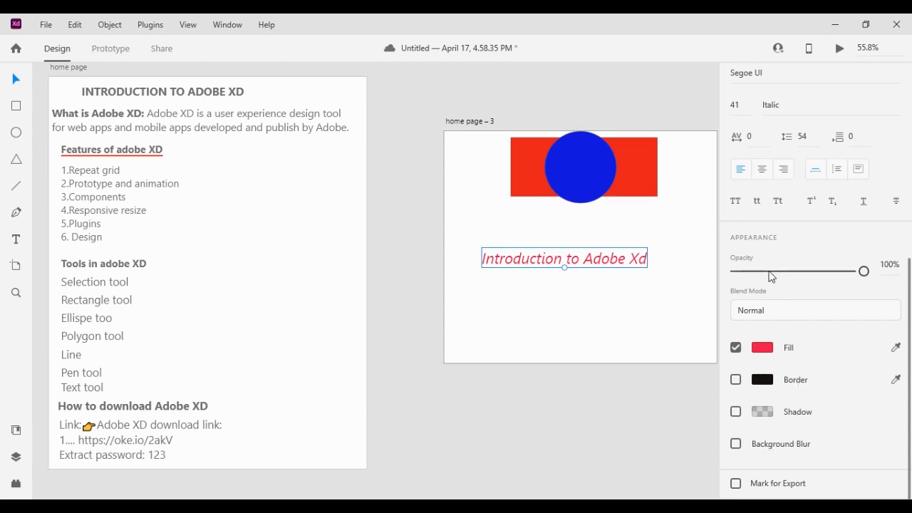
Adjust the text's opacity to 100% and set its alignment to right after trying center and left
drag(863, 272, 886, 275)
scroll(811, 304, up, 2)
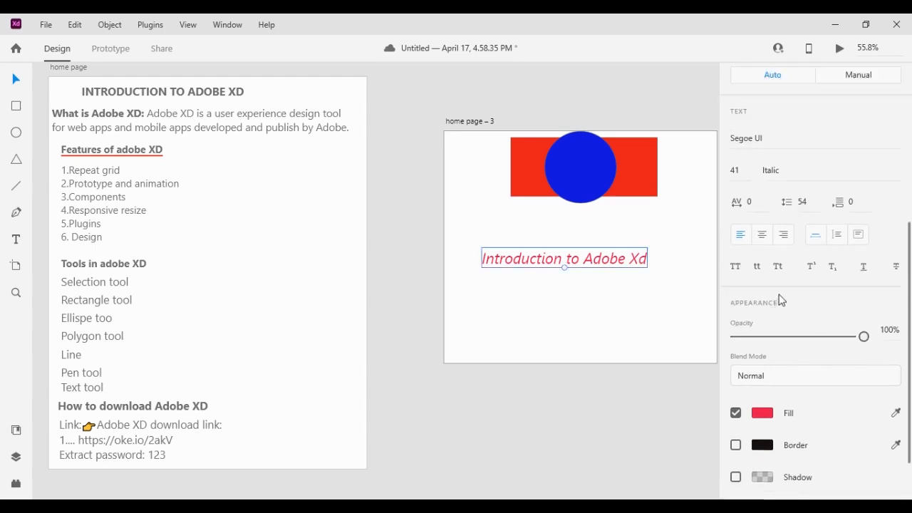
scroll(782, 301, up, 2)
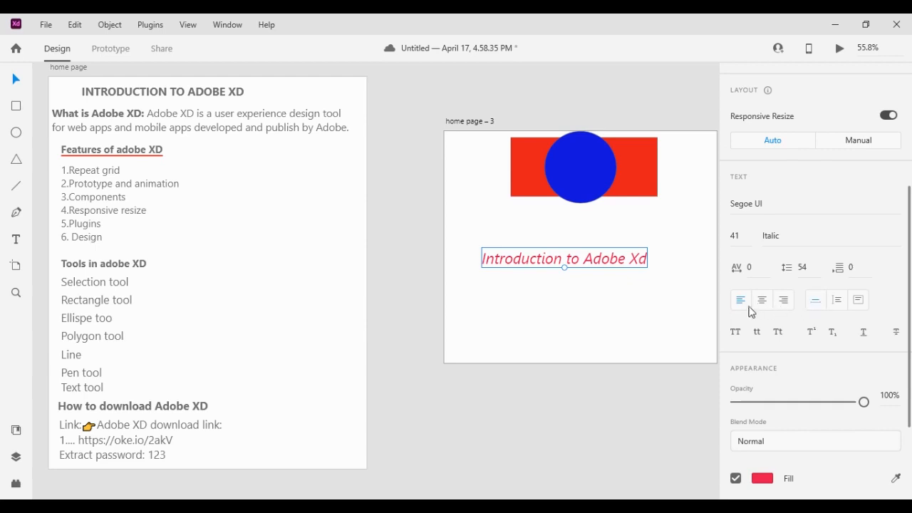
click(762, 304)
click(739, 304)
click(784, 304)
Try to enter Roboto as the font style of the "Introduction to Adobe Xd" text
click(787, 238)
click(784, 236)
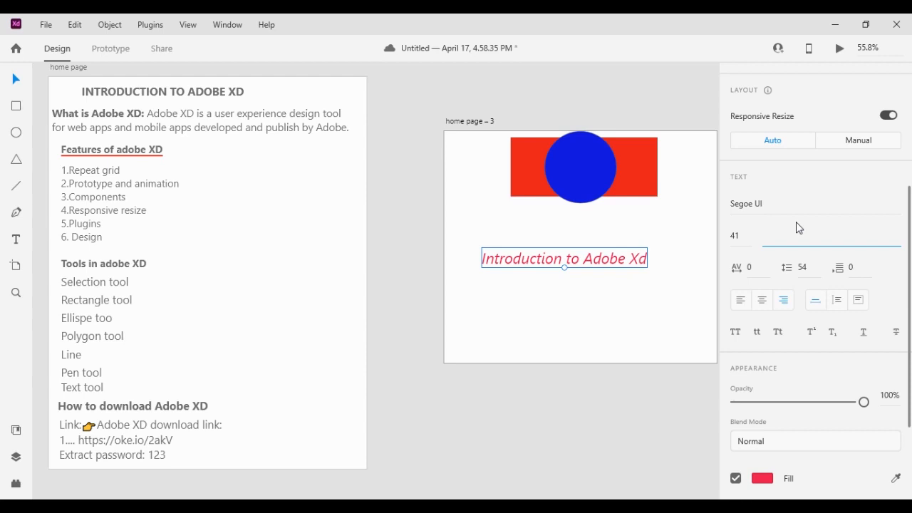
text(Ro)
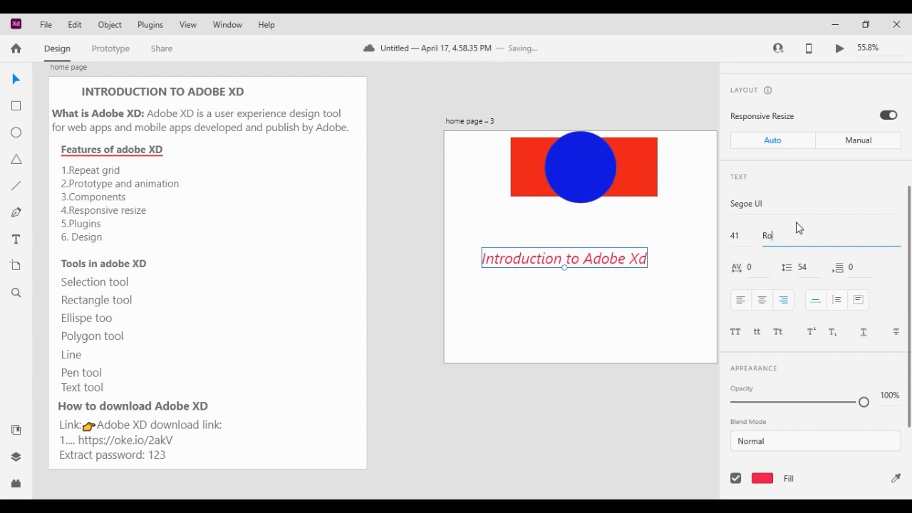
text(boto)
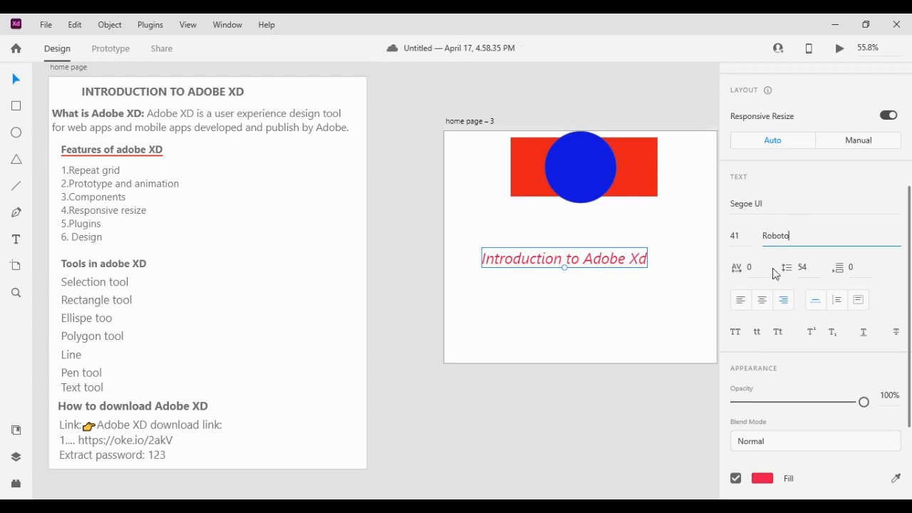
click(816, 183)
click(786, 235)
click(812, 188)
click(792, 236)
drag(566, 267, 608, 243)
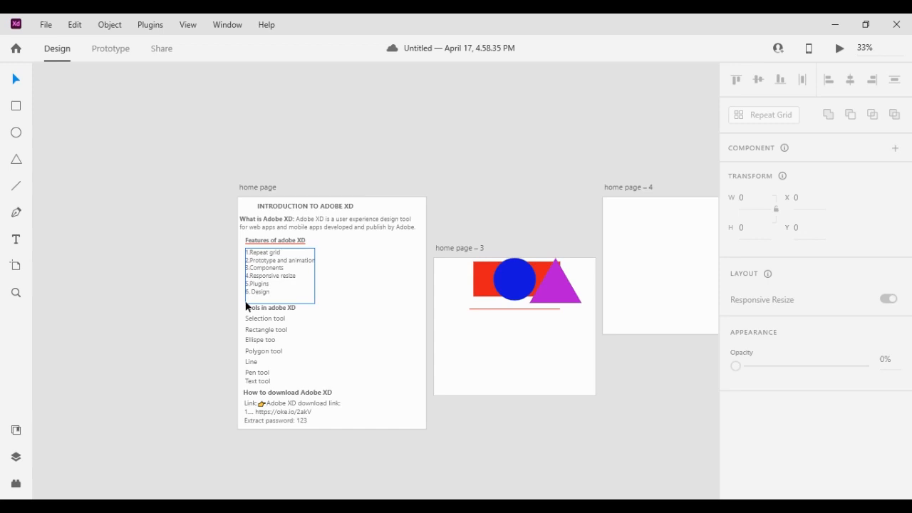
Draw a new artboard about 419 by 584 in the empty space below home page – 3 with the Artboard tool
scroll(246, 306, up, 5)
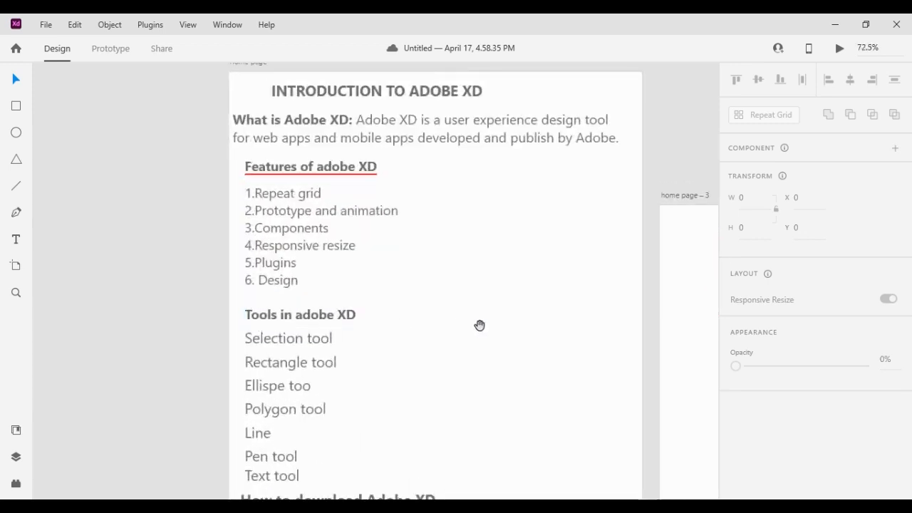
drag(480, 326, 261, 283)
drag(325, 295, 205, 271)
drag(351, 310, 263, 283)
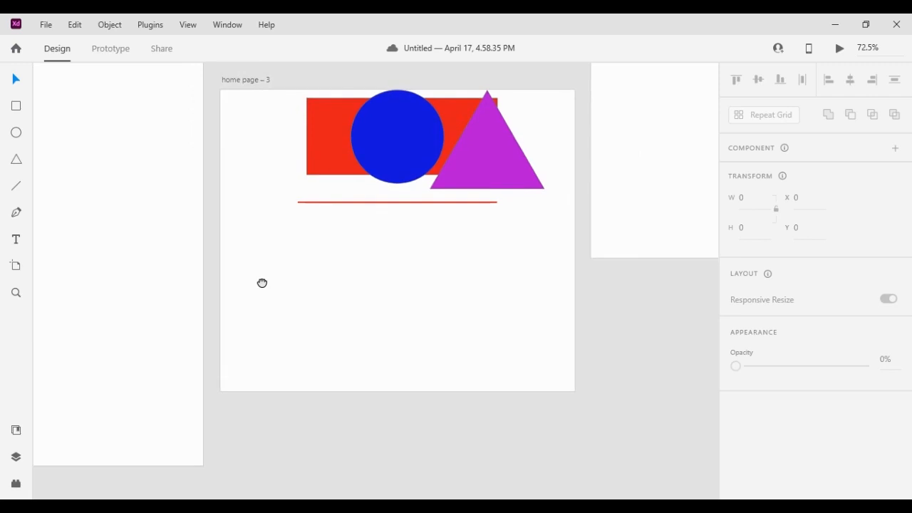
click(16, 269)
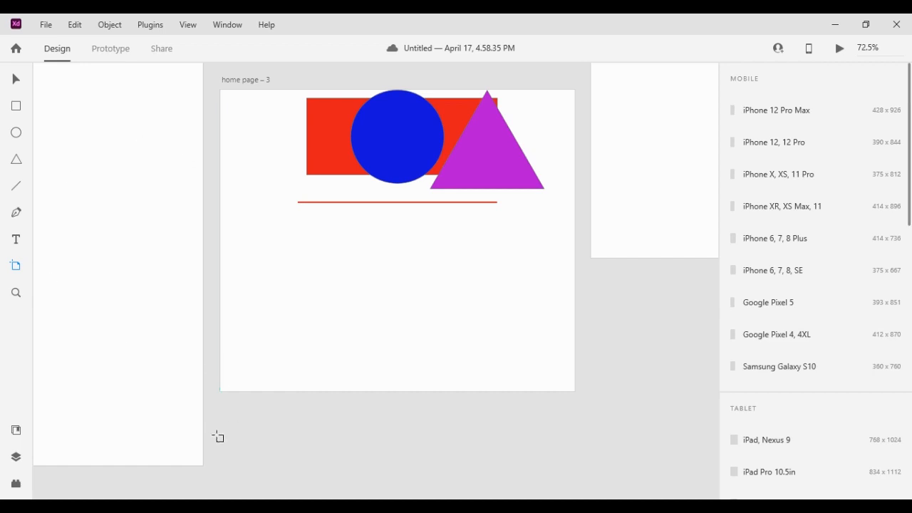
scroll(292, 425, down, 1)
scroll(291, 425, down, 5)
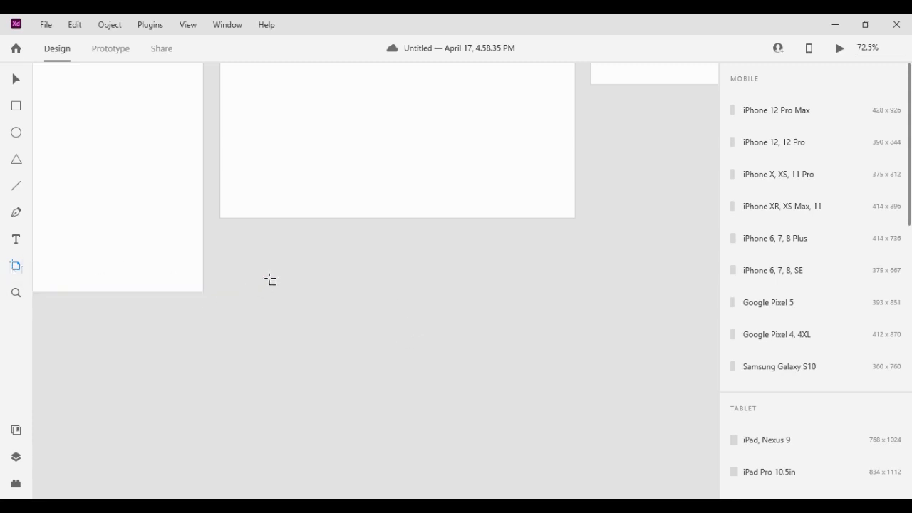
drag(269, 278, 489, 463)
drag(507, 413, 472, 419)
click(16, 81)
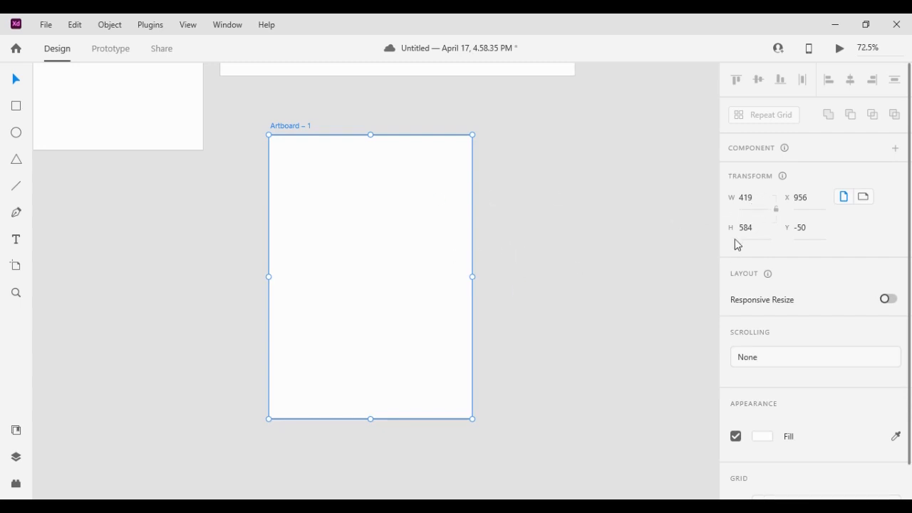
Set the new artboard's width to 34 and its height to 500
click(761, 195)
text(34)
click(755, 230)
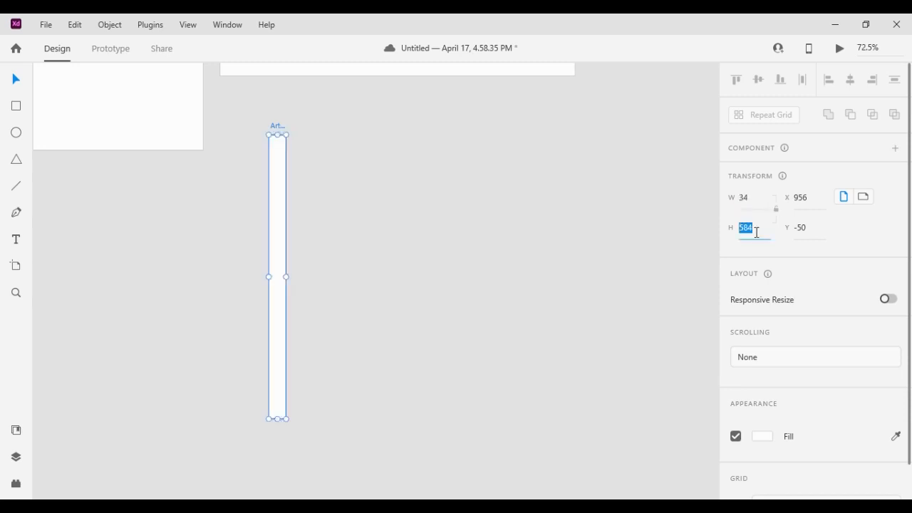
text(500)
click(397, 221)
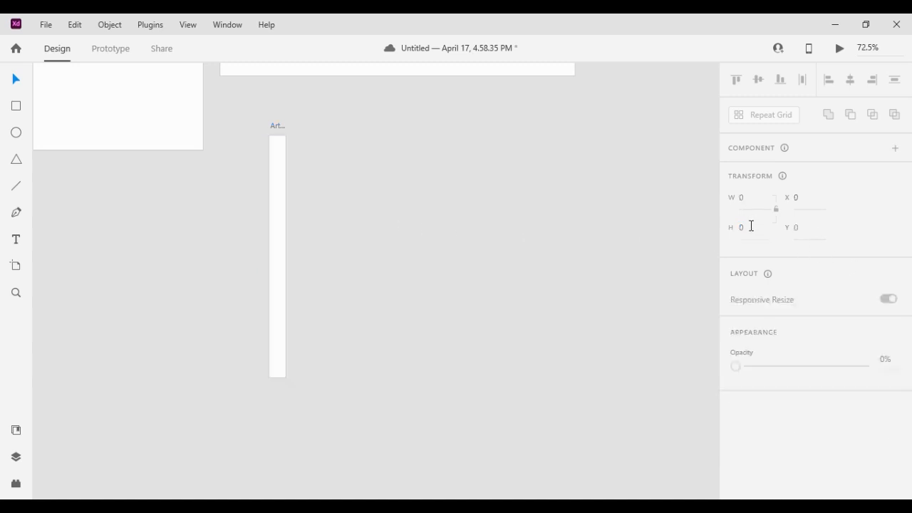
Widen the narrow artboard to about 556 by stretching its right edge
click(284, 148)
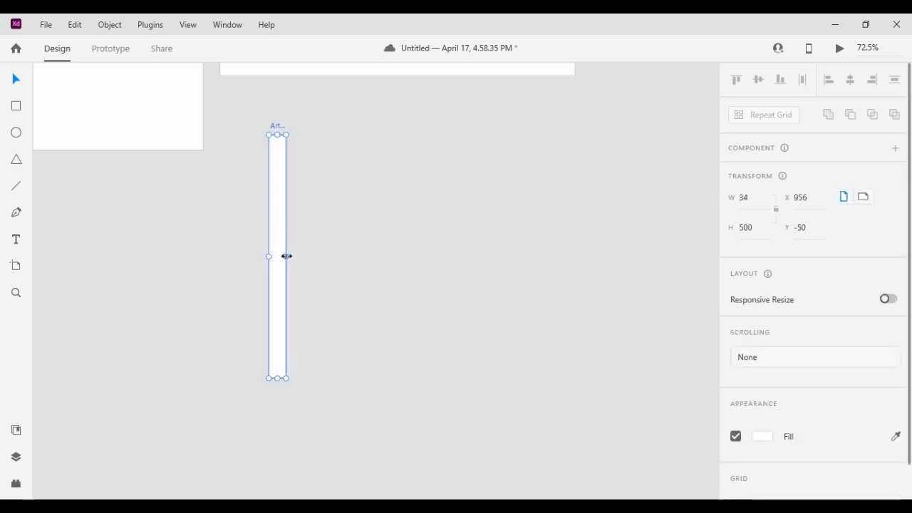
drag(286, 257, 539, 285)
scroll(412, 275, up, 1)
scroll(408, 258, up, 5)
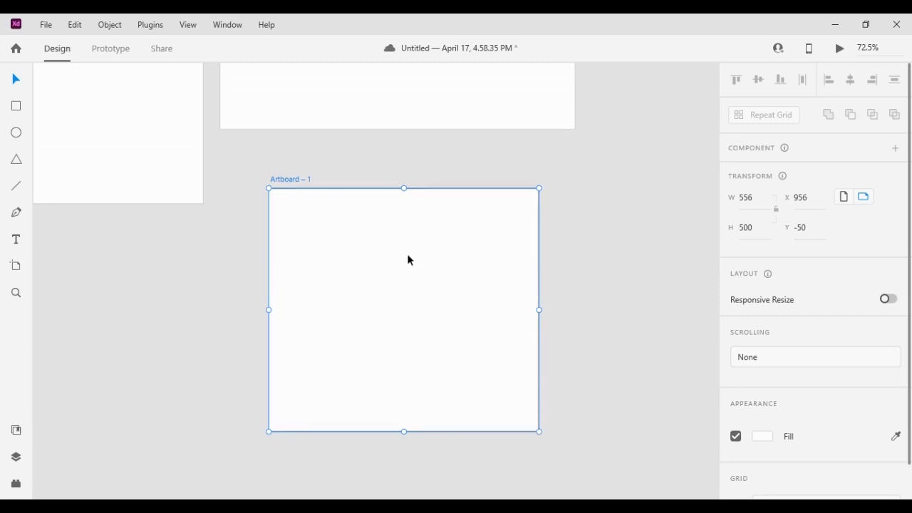
scroll(397, 214, down, 4)
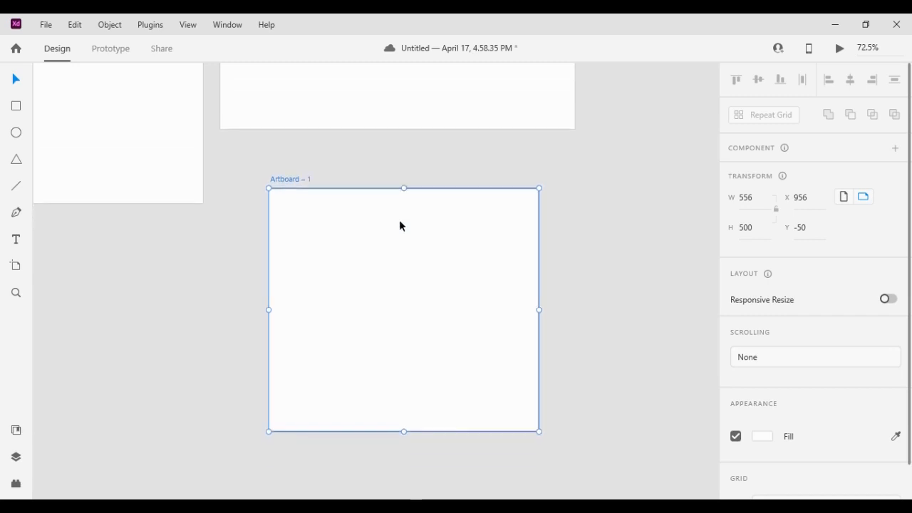
Draw a rectangle about 269 by 107 on the new artboard and an ellipse about 150 by 218 overlapping its middle
click(16, 106)
drag(352, 241, 483, 294)
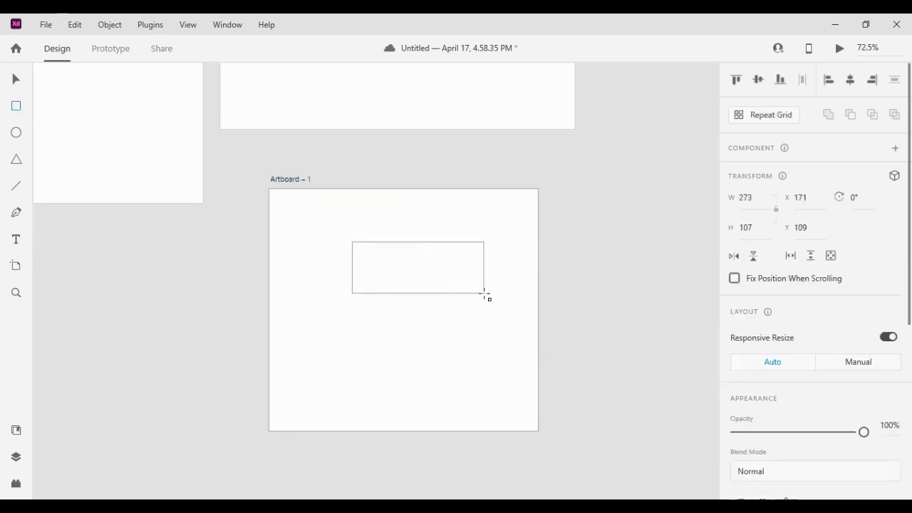
click(17, 132)
drag(377, 215, 450, 320)
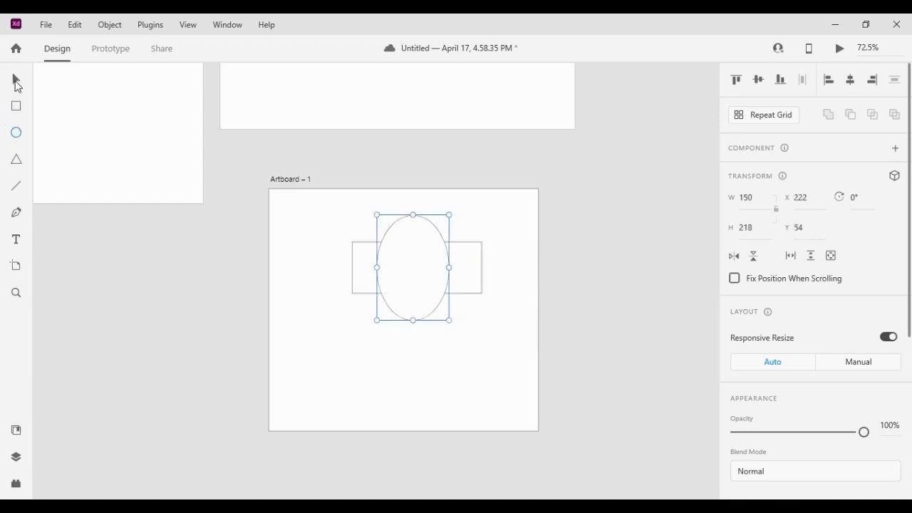
Fill the rectangle behind the ellipse with the dark color #302929
click(16, 80)
click(465, 285)
scroll(801, 431, down, 3)
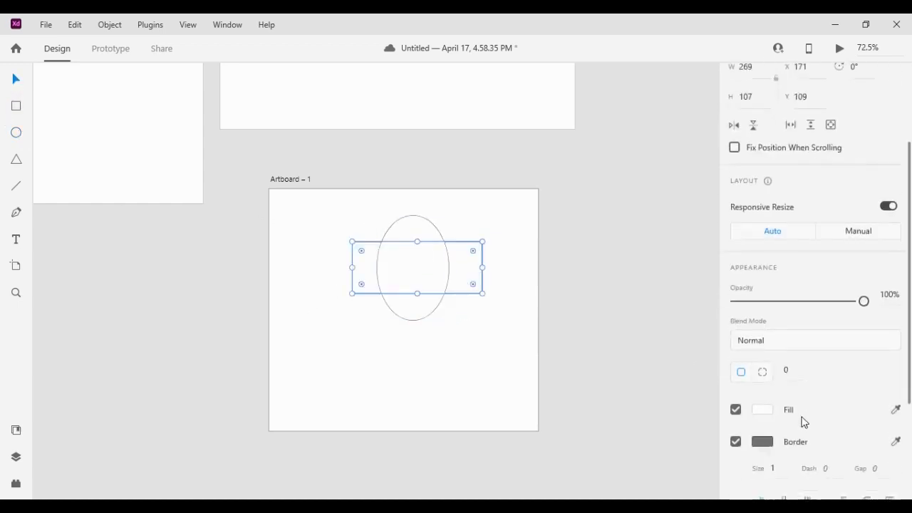
click(763, 410)
click(579, 404)
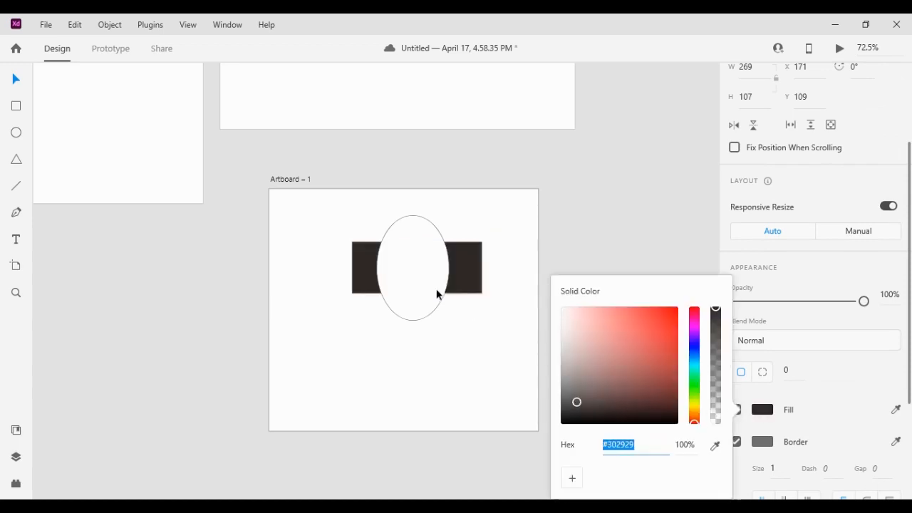
Fill the ellipse overlapping the dark rectangle with a medium blue
click(415, 290)
click(416, 290)
click(763, 379)
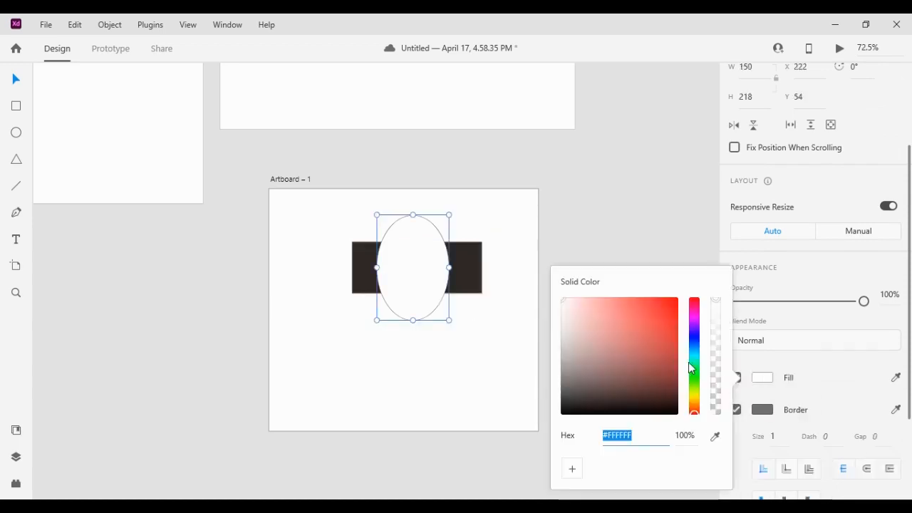
click(693, 334)
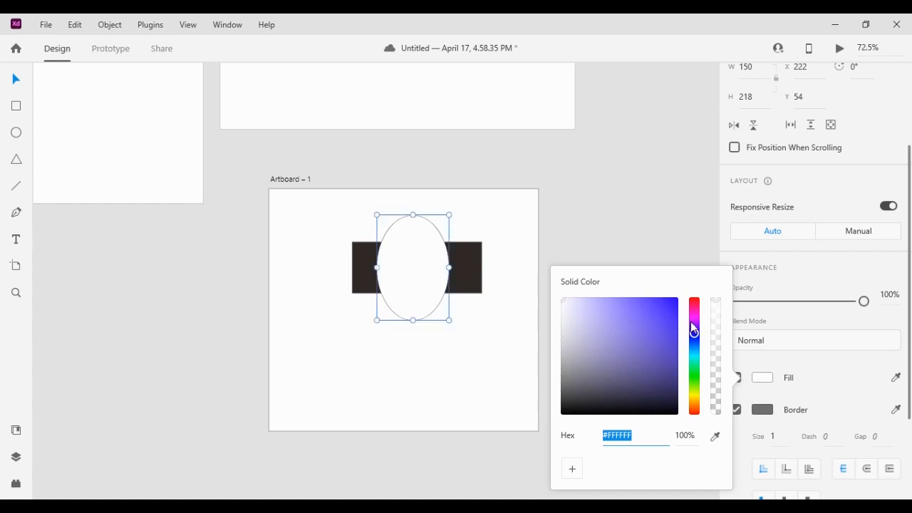
click(657, 322)
click(419, 286)
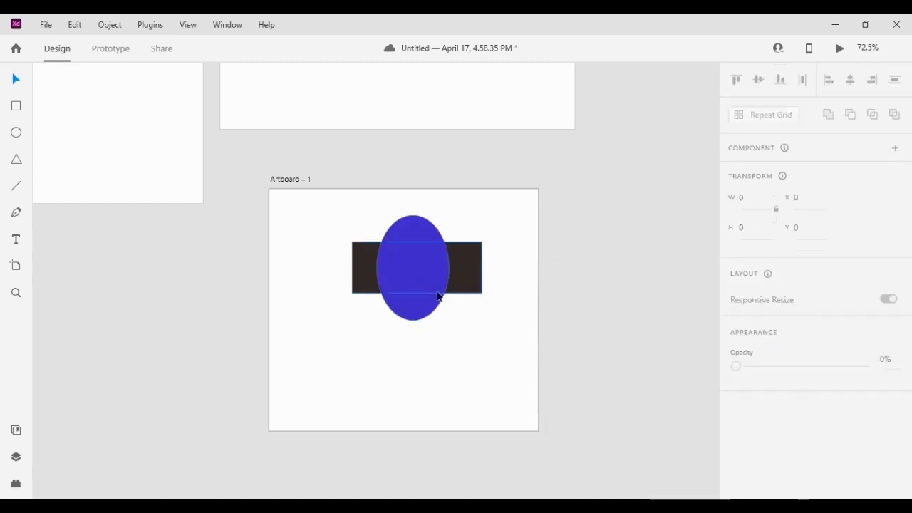
Select the rectangle and ellipse and move them together to the artboard's center, at about X 144, Y 141
drag(322, 220, 485, 278)
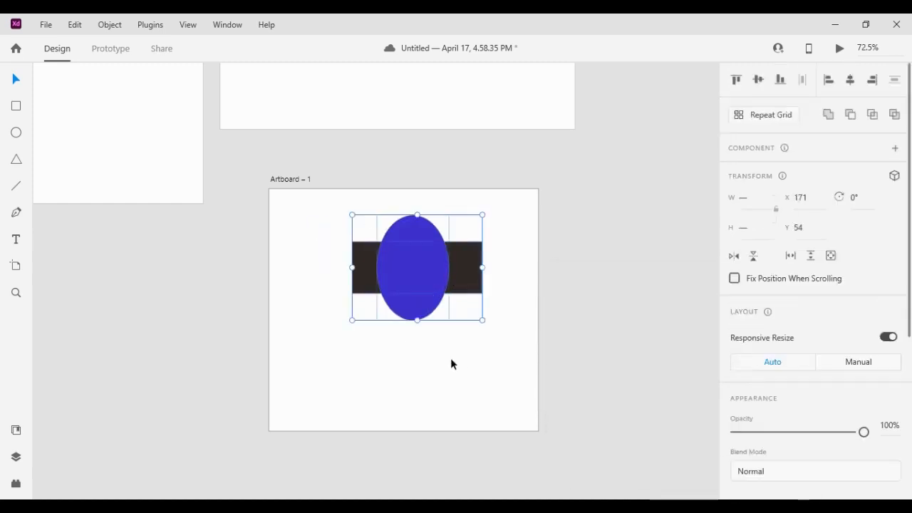
drag(442, 303, 407, 307)
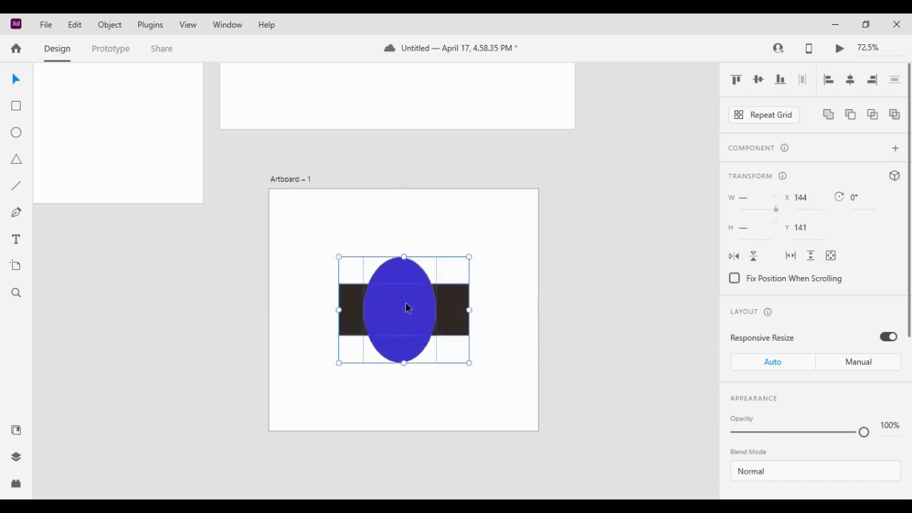
click(470, 253)
Delete the rectangle and ellipse together, and delete the empty Artboard – 1
drag(386, 228, 475, 324)
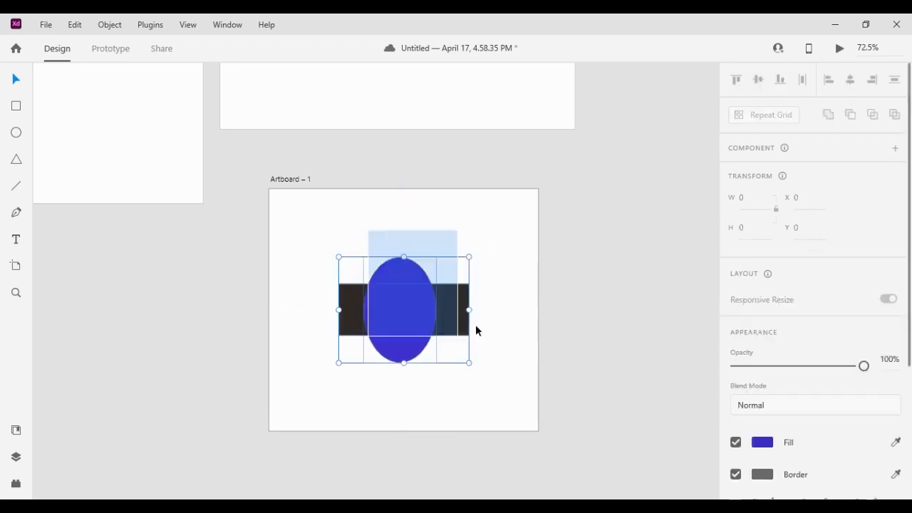
key(Delete)
click(288, 180)
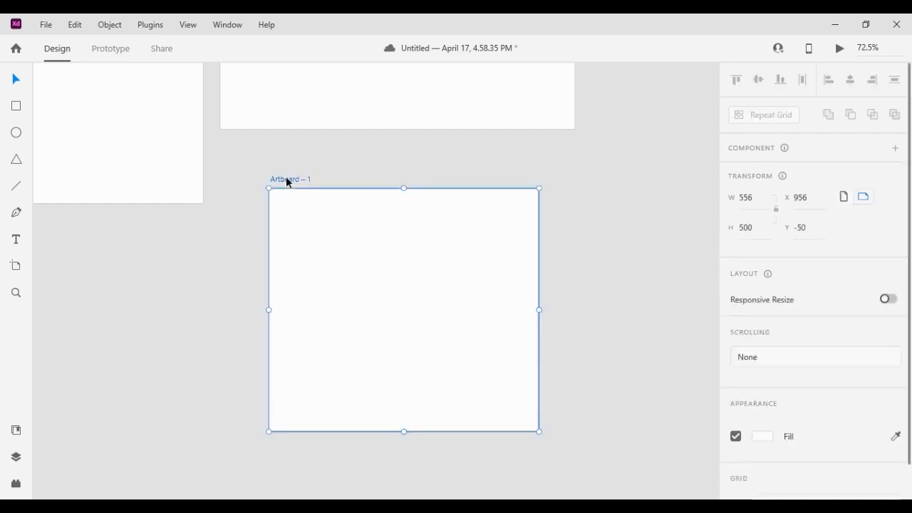
key(Delete)
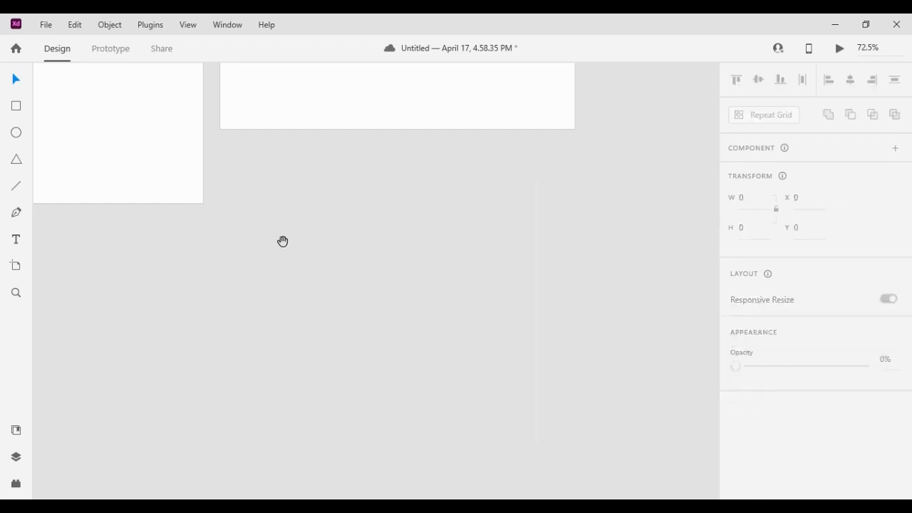
Demonstrate the Zoom tool below the home page – 3 artboard by zooming in to 150% and back out to 33%
drag(283, 242, 269, 328)
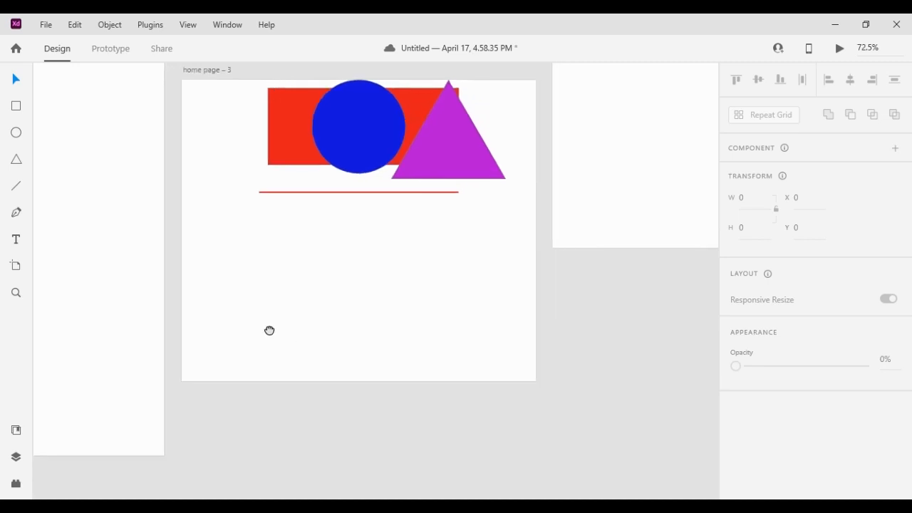
click(16, 298)
click(358, 407)
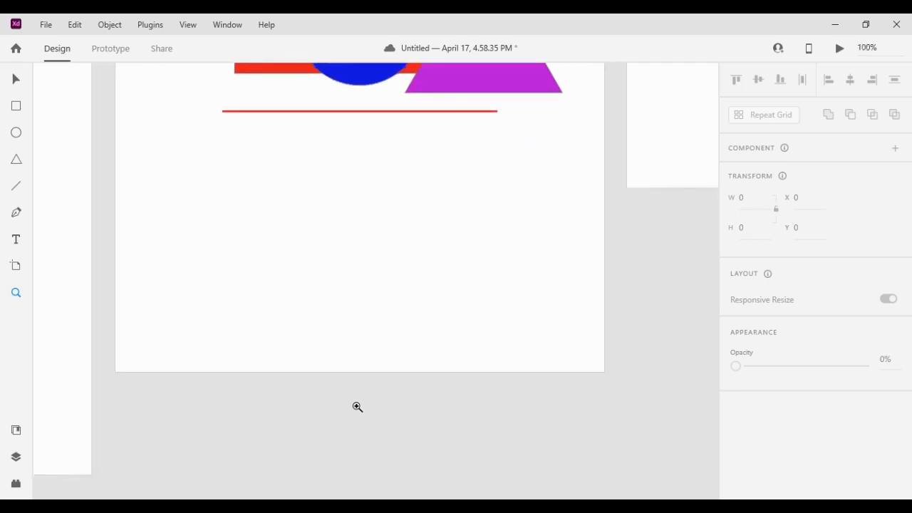
click(357, 407)
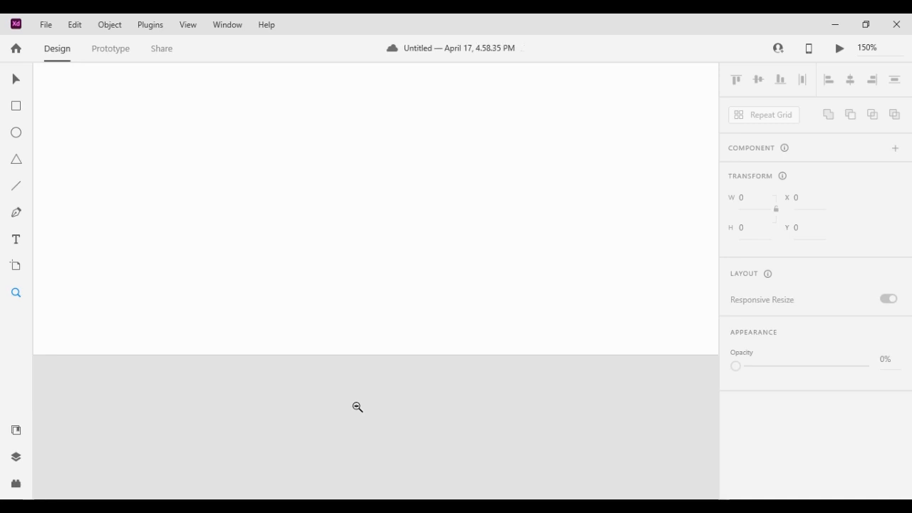
alt+click(358, 407)
alt+click(357, 407)
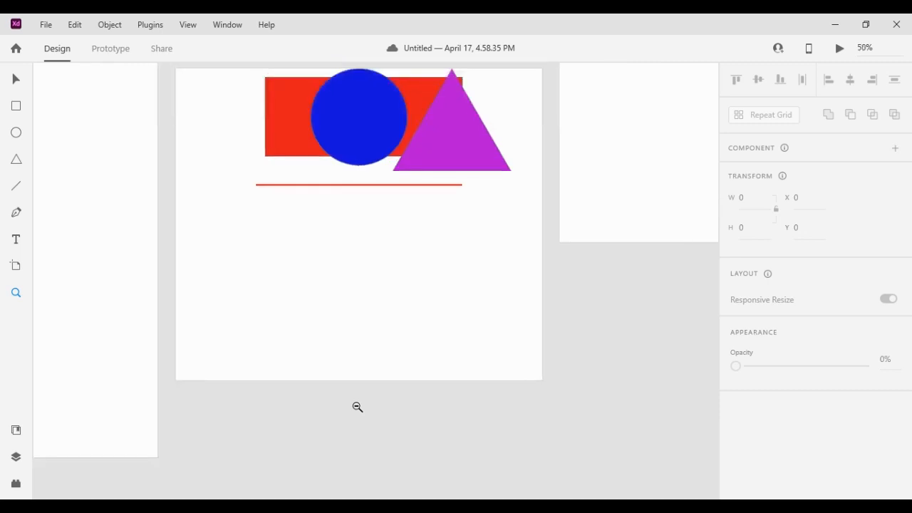
alt+click(357, 407)
alt+click(358, 407)
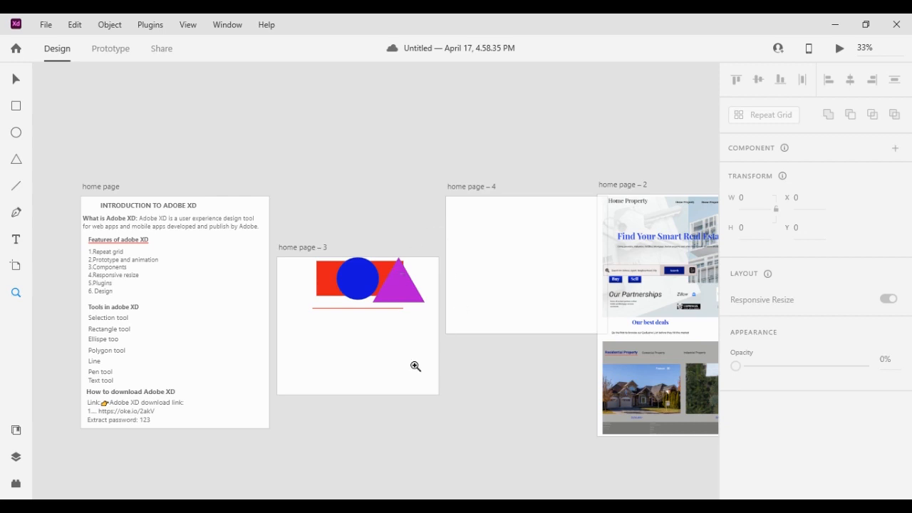
Switch to the Select tool and pan across the artboards to home page – 2 and back to home page – 3
key(v)
key(space)
drag(529, 150, 397, 153)
drag(499, 154, 485, 154)
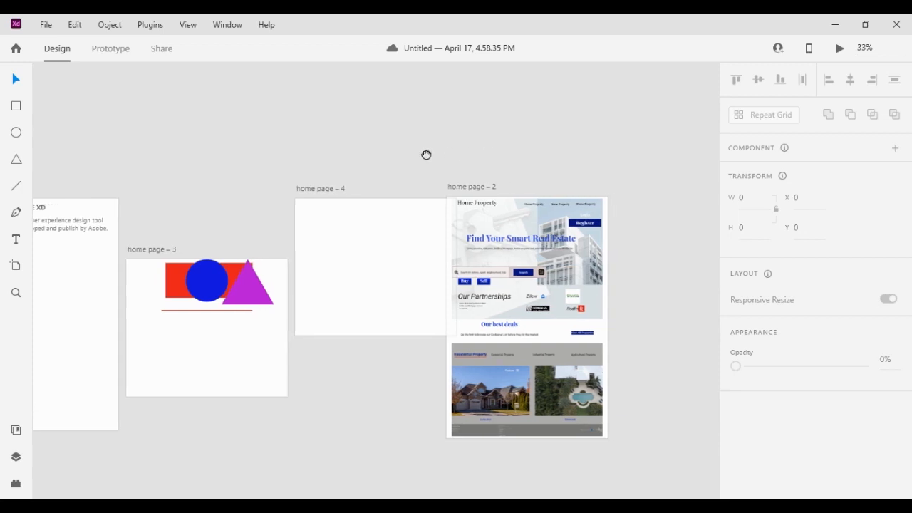
drag(426, 155, 530, 154)
drag(396, 191, 422, 184)
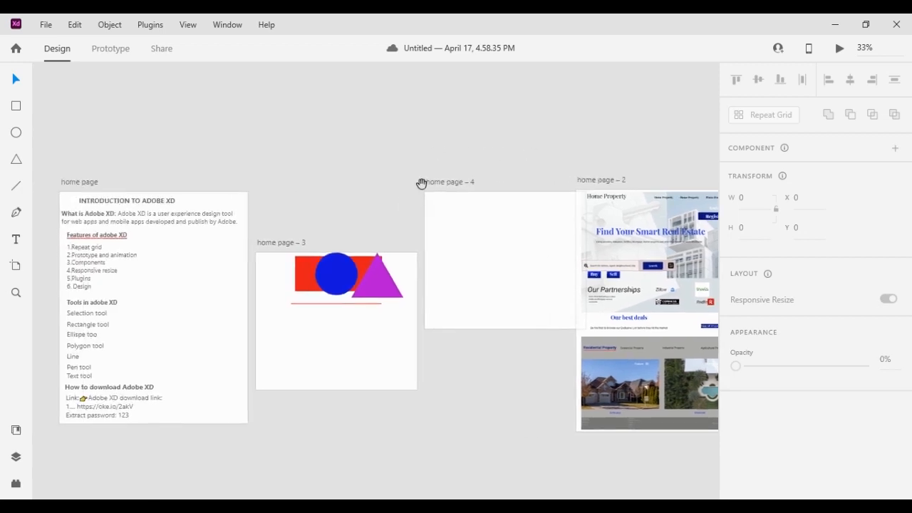
Move the purple triangle off the other shapes and center it vertically and horizontally on the home page – 3 artboard
click(374, 298)
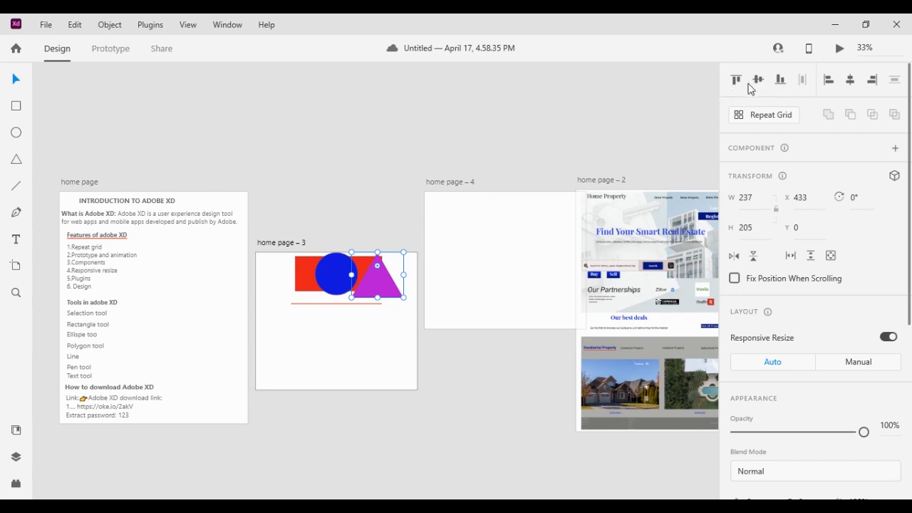
drag(362, 294, 331, 335)
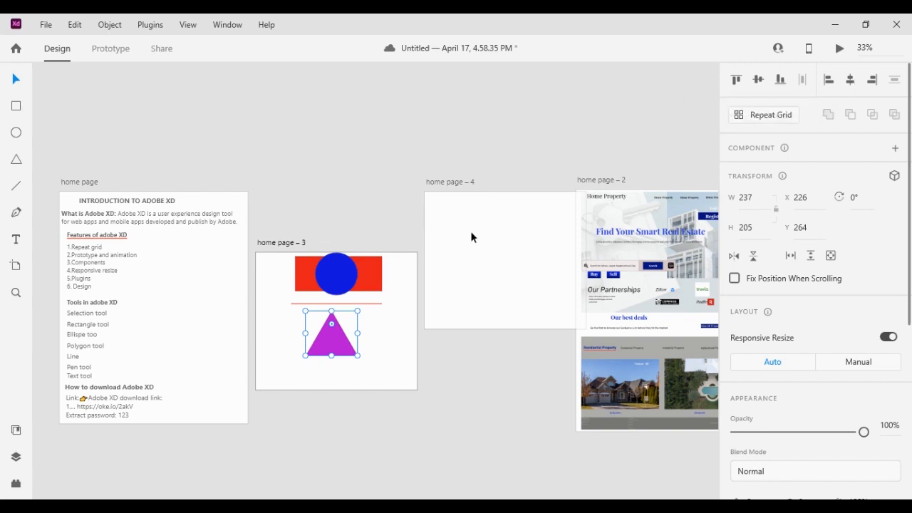
drag(330, 338, 381, 342)
click(758, 83)
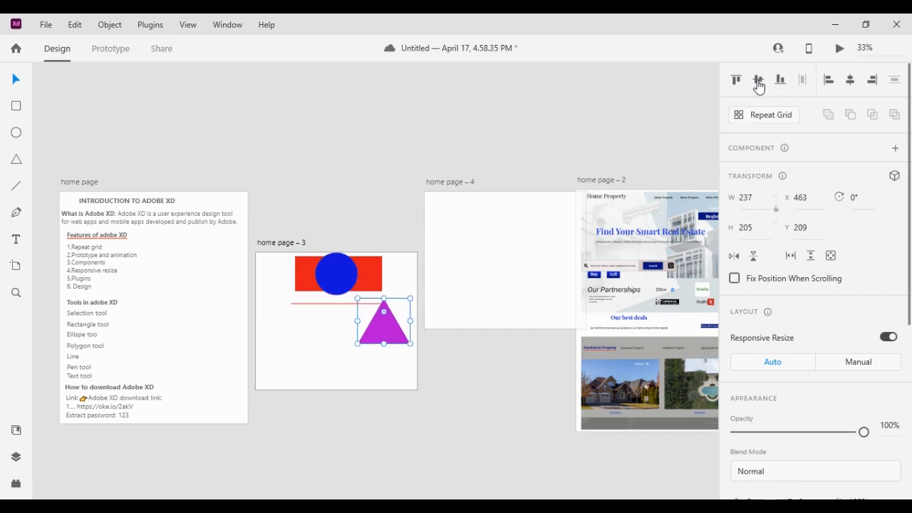
click(849, 85)
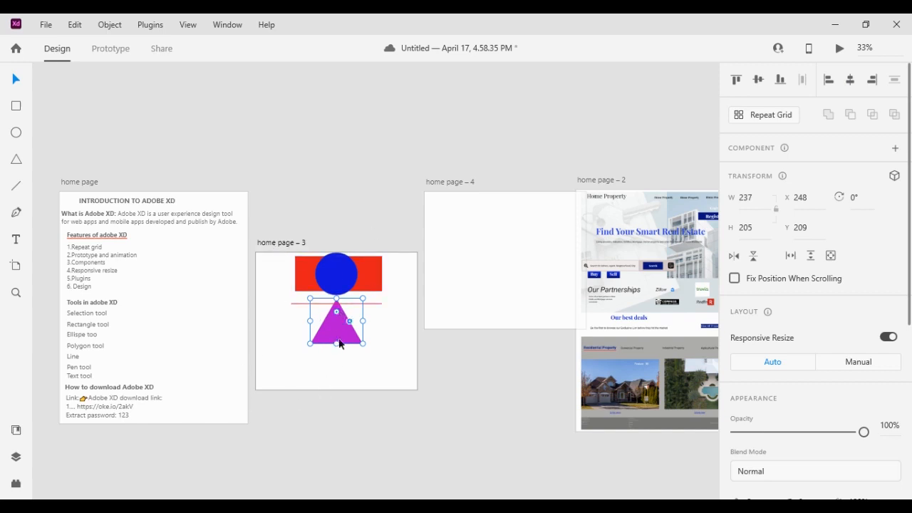
Select the home page – 3 artboard
click(289, 244)
drag(280, 221, 336, 80)
drag(246, 338, 284, 372)
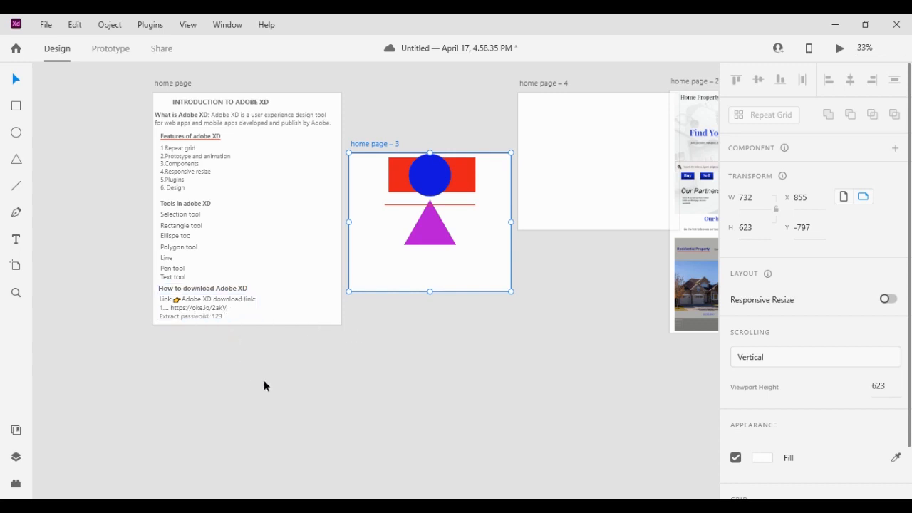
drag(270, 376, 265, 393)
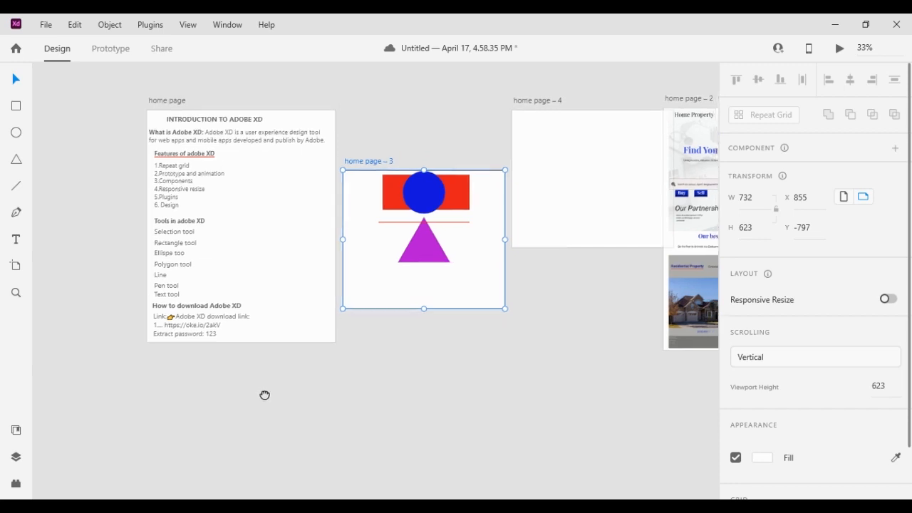